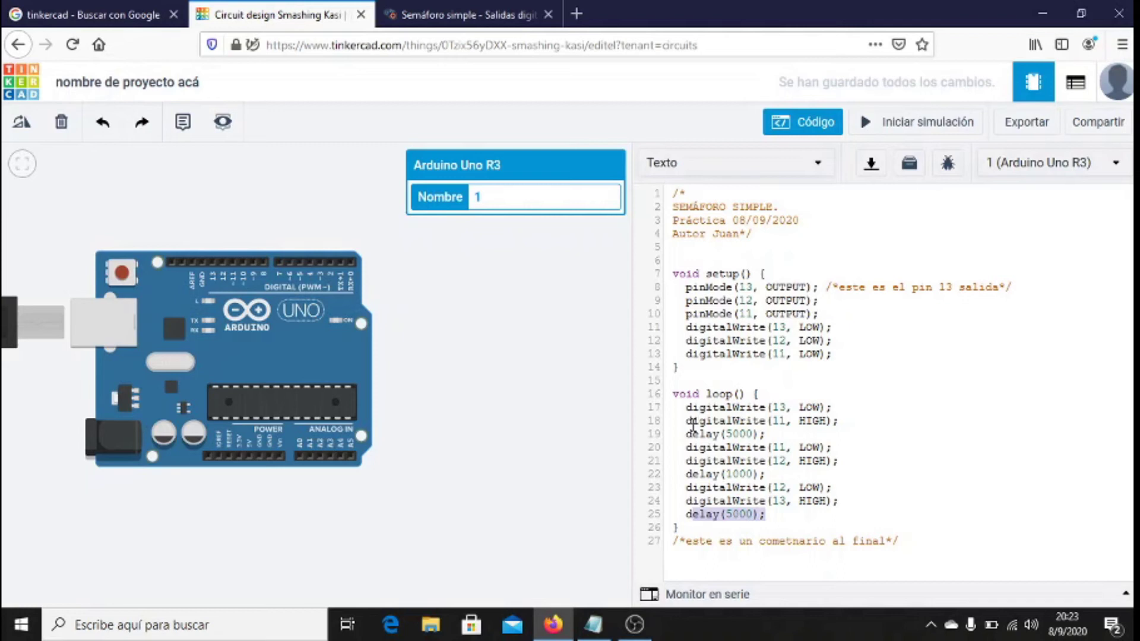
# Step: Review the loop code line by line, examining the digitalWrite calls for pins 11, 12 and 13 and the delays between them
pyautogui.moveTo(687, 436); pyautogui.dragTo(758, 435)
pyautogui.moveTo(680, 448); pyautogui.dragTo(827, 450)
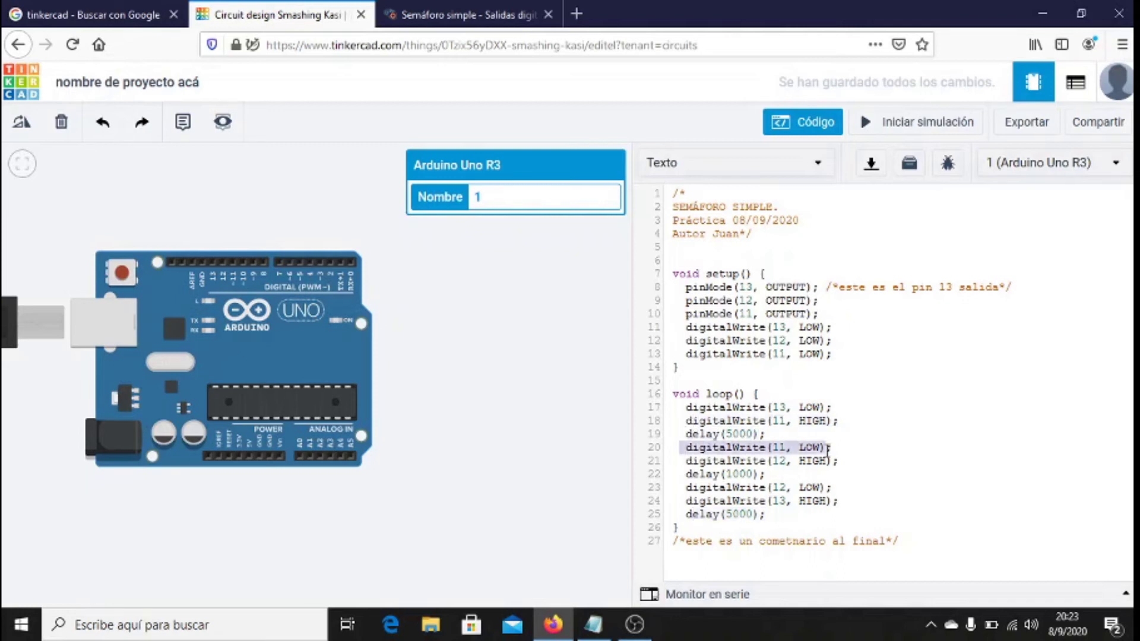
pyautogui.moveTo(688, 461); pyautogui.dragTo(839, 463)
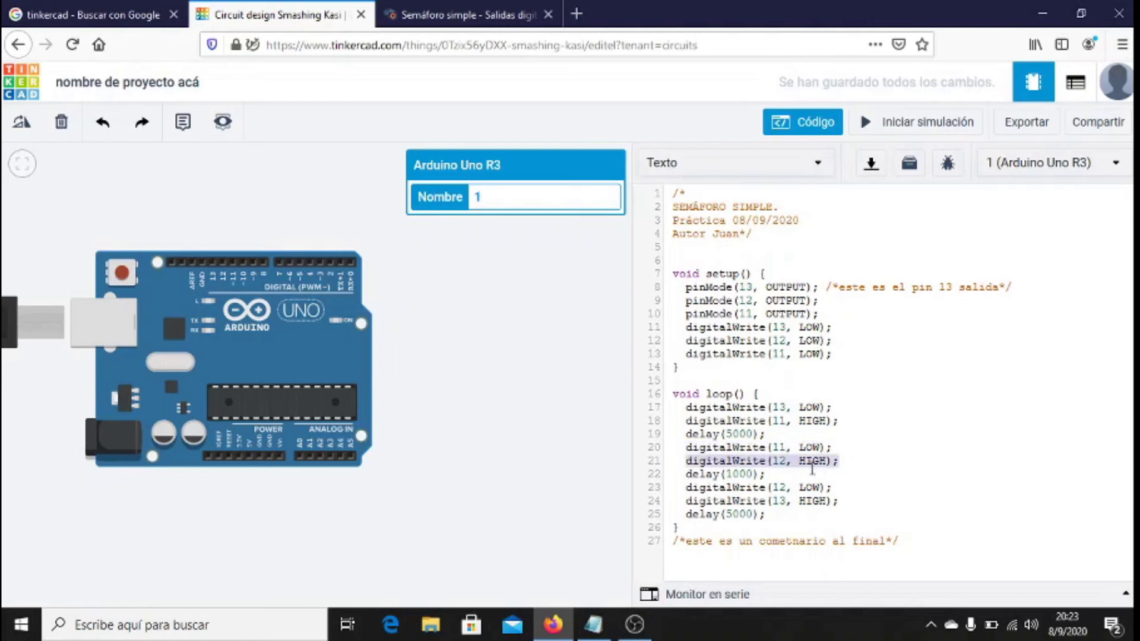
pyautogui.moveTo(689, 474); pyautogui.dragTo(763, 473)
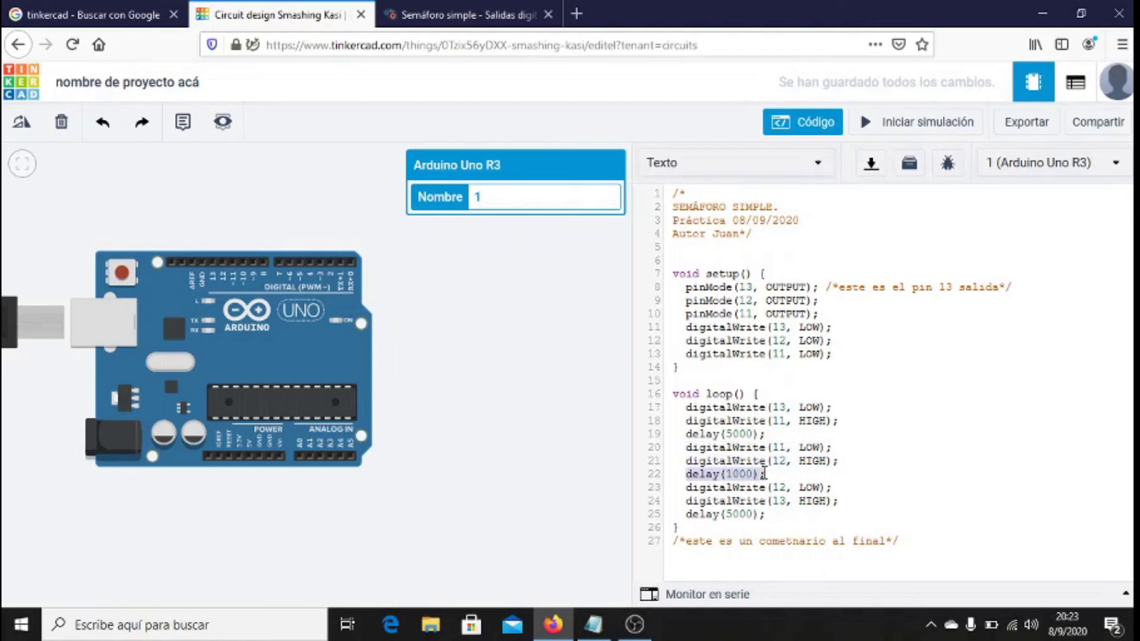
pyautogui.moveTo(687, 489); pyautogui.dragTo(825, 487)
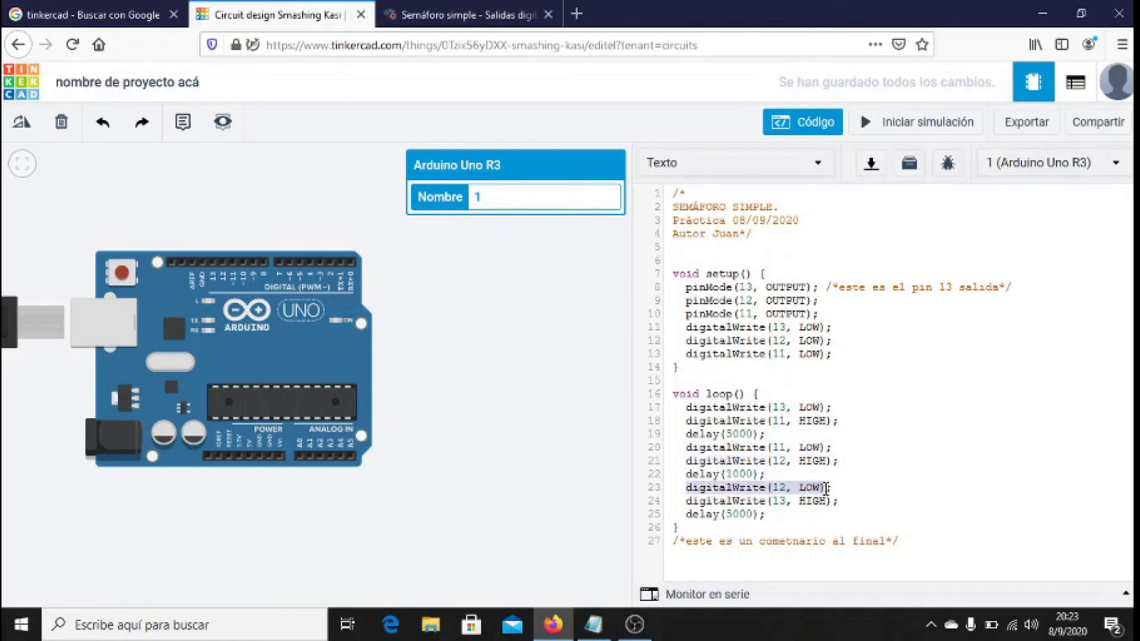
pyautogui.moveTo(688, 500); pyautogui.dragTo(837, 502)
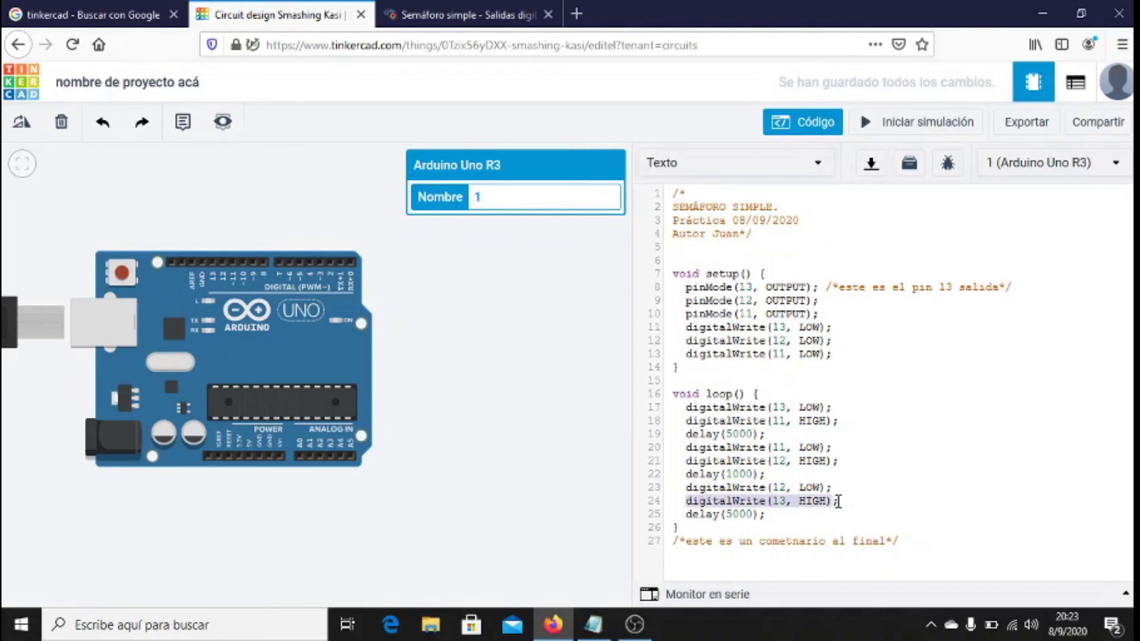
pyautogui.moveTo(686, 514); pyautogui.dragTo(772, 514)
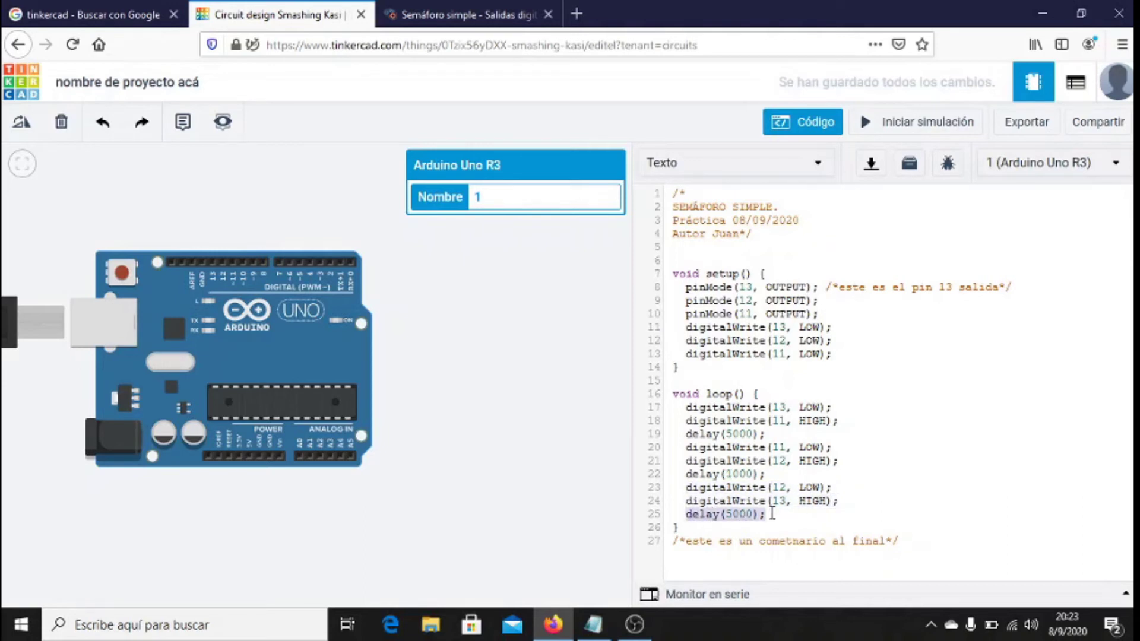
pyautogui.moveTo(683, 407); pyautogui.dragTo(833, 408)
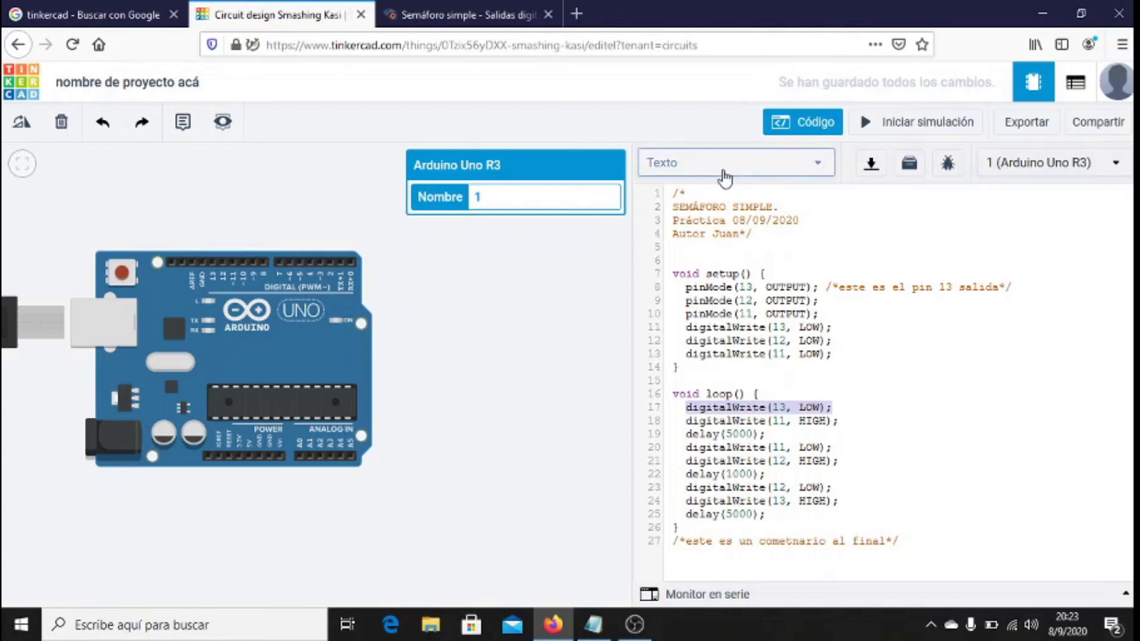
# Step: Close the code editor and place a small breadboard (Placa de pruebas pequeña) beside the Arduino Uno
pyautogui.click(804, 124)
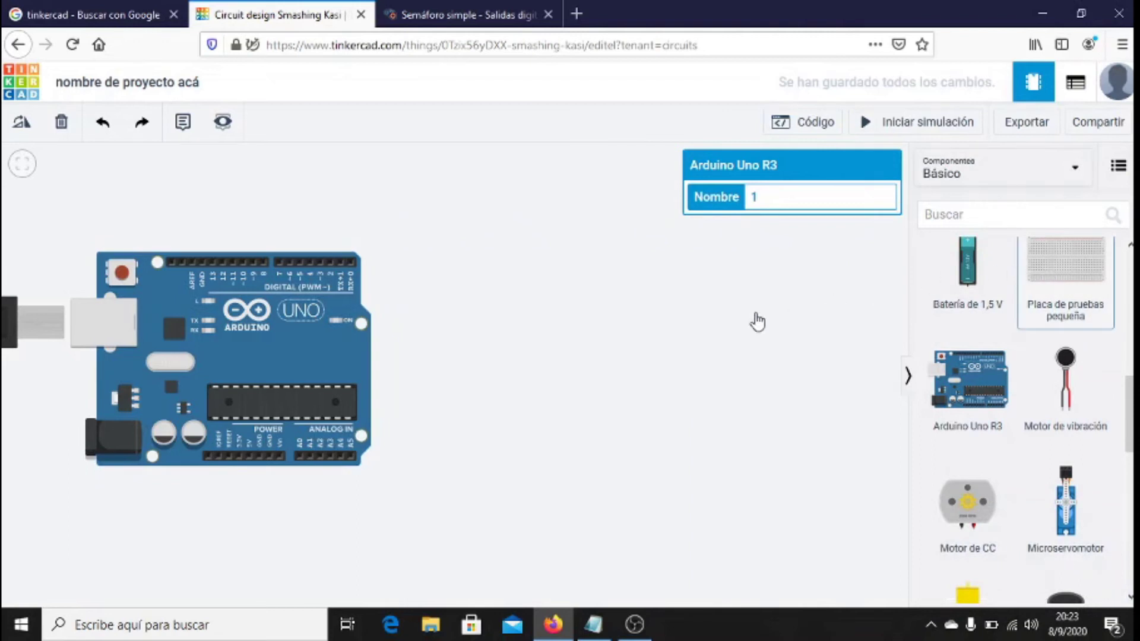
pyautogui.click(512, 353)
pyautogui.moveTo(618, 343); pyautogui.dragTo(649, 349)
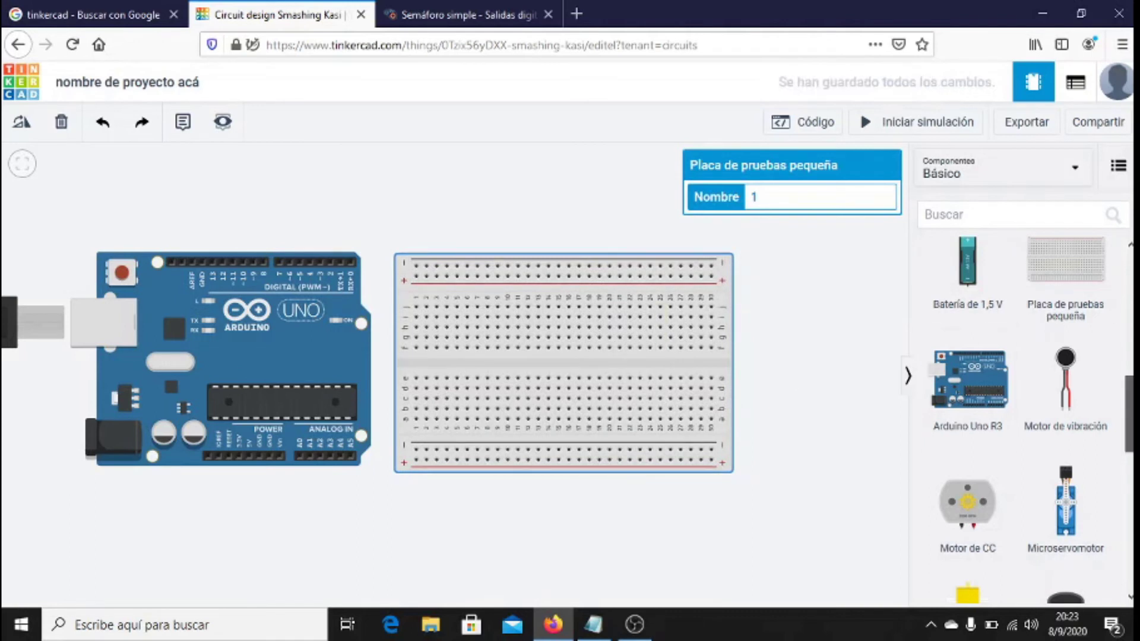
# Step: Place two LEDs on the lower half of the breadboard, the first red and the second set to yellow
pyautogui.scroll(6, 1027, 416)
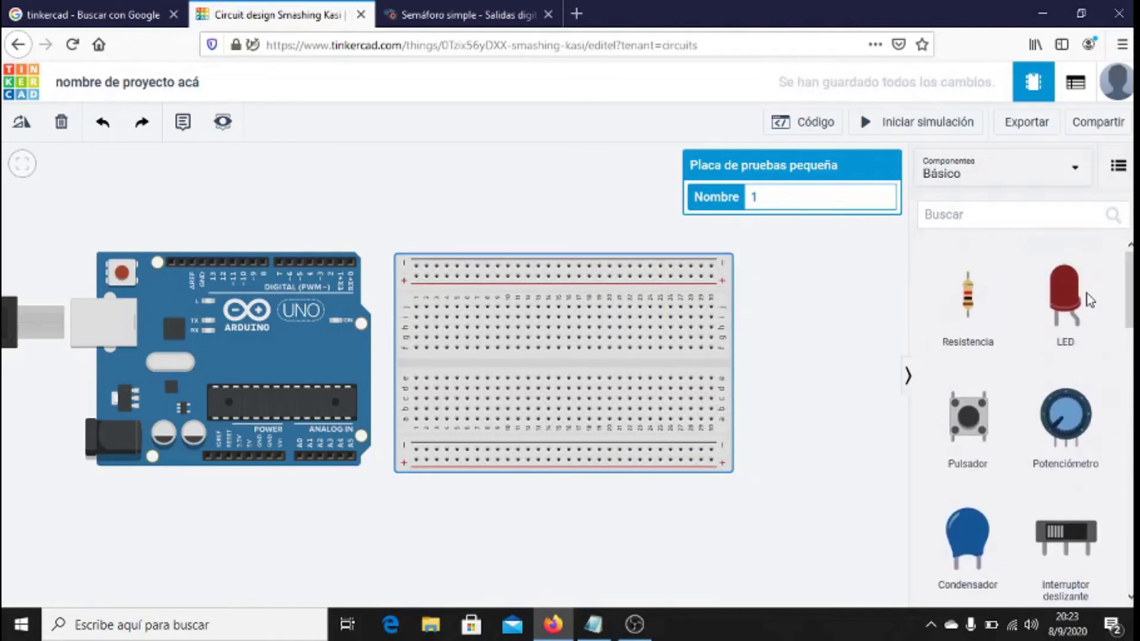
pyautogui.moveTo(1060, 315); pyautogui.dragTo(486, 414)
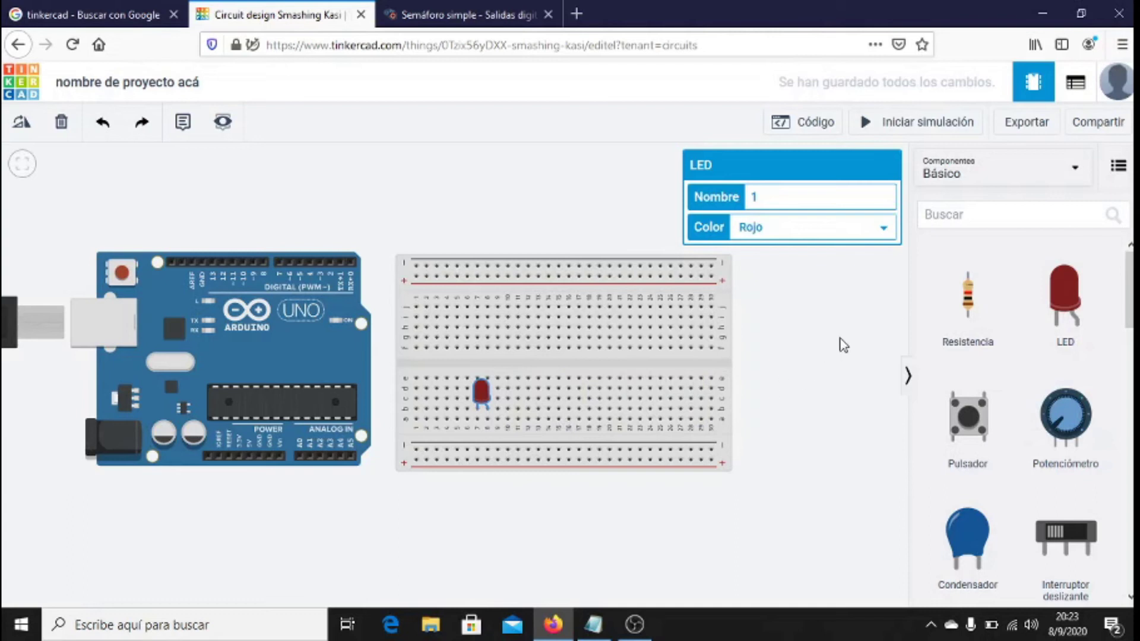
pyautogui.moveTo(1065, 297); pyautogui.dragTo(558, 409)
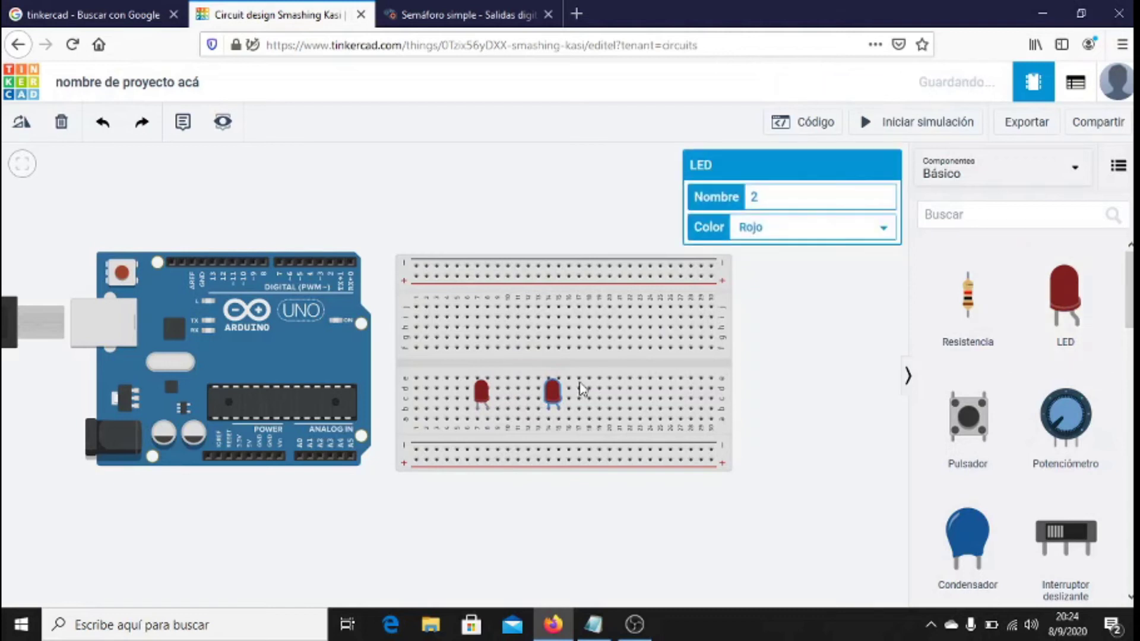
pyautogui.click(803, 230)
pyautogui.click(801, 270)
# Step: Add a third LED to the breadboard after the yellow one and set its color to Verde
pyautogui.click(1073, 295)
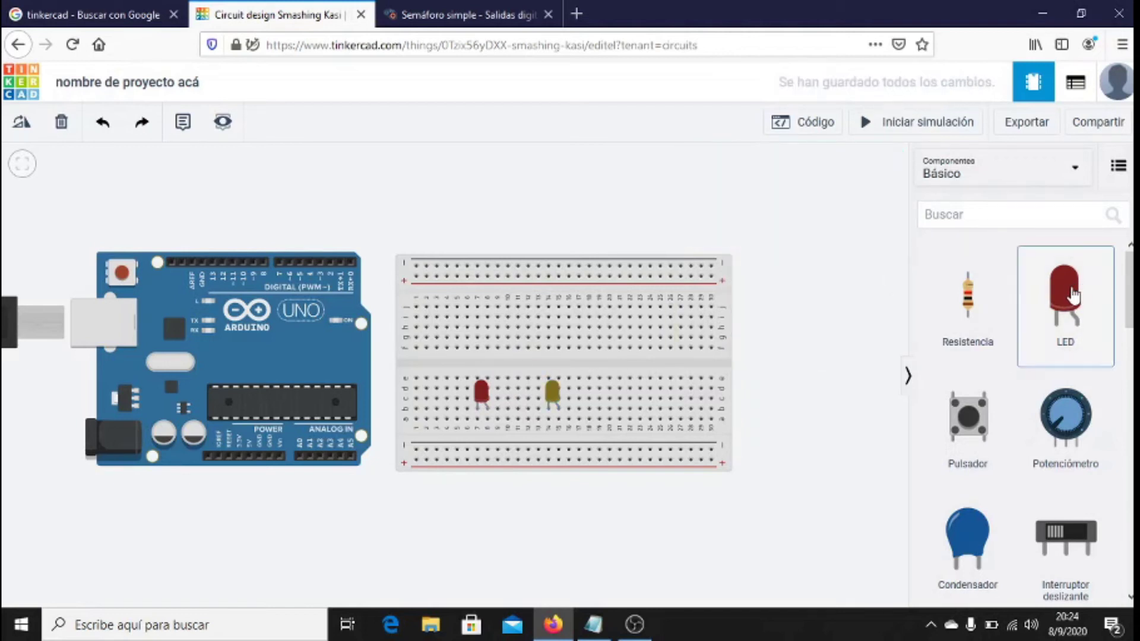
pyautogui.moveTo(1073, 295); pyautogui.dragTo(623, 400)
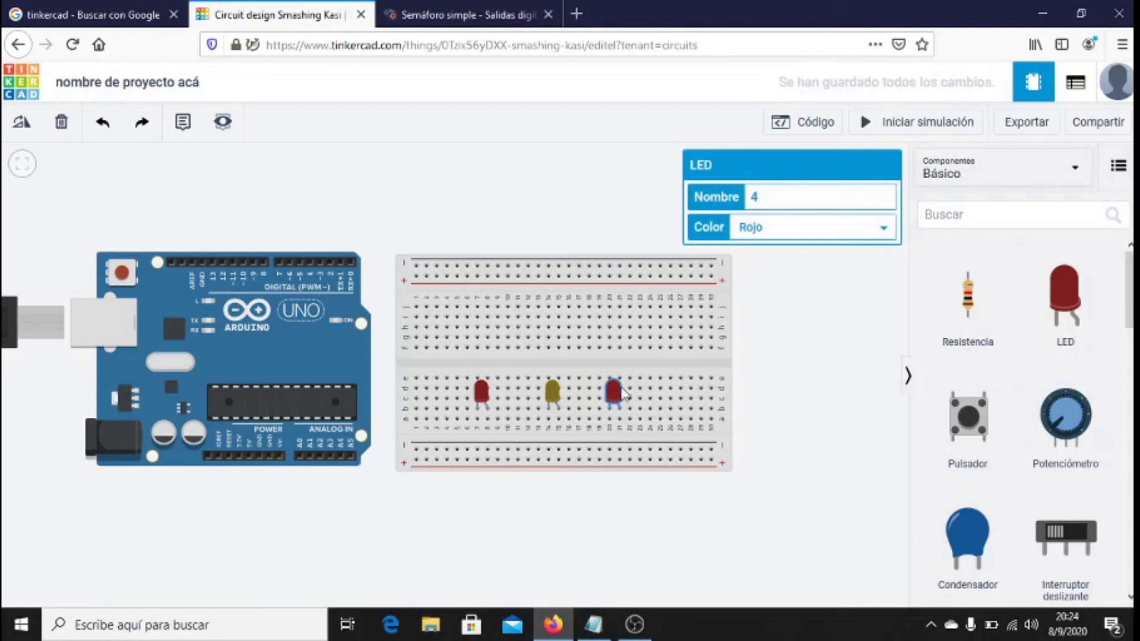
pyautogui.click(763, 234)
pyautogui.click(778, 259)
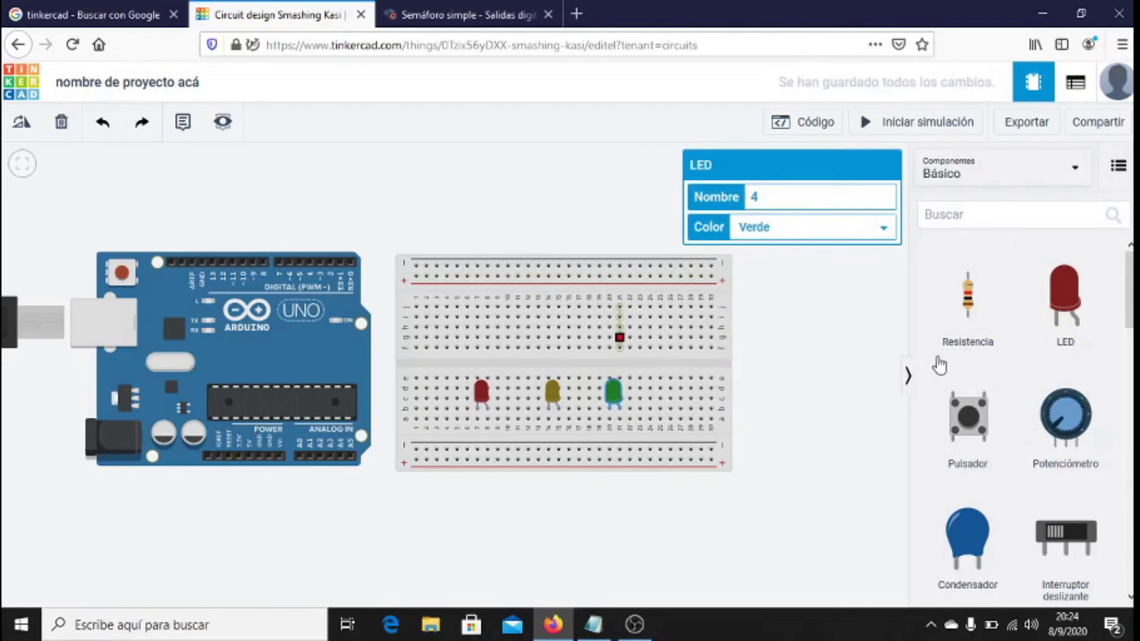
# Step: Place a resistor across the breadboard's centre gap above the red LED and set its resistance to 220 Ω
pyautogui.moveTo(979, 298); pyautogui.dragTo(479, 363)
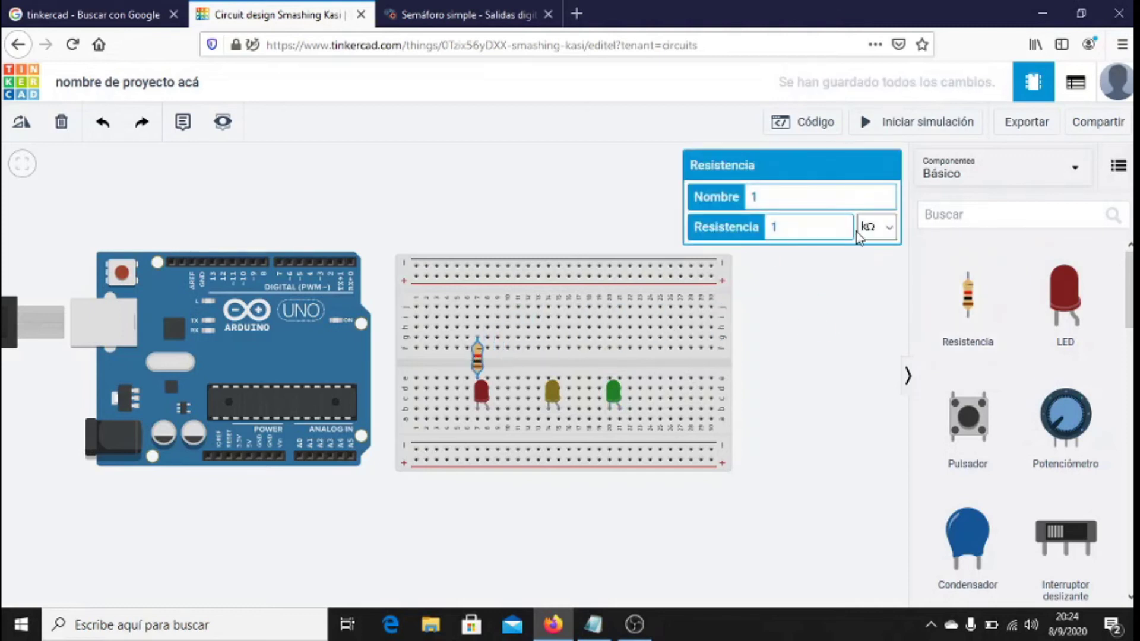
pyautogui.click(885, 227)
pyautogui.click(876, 336)
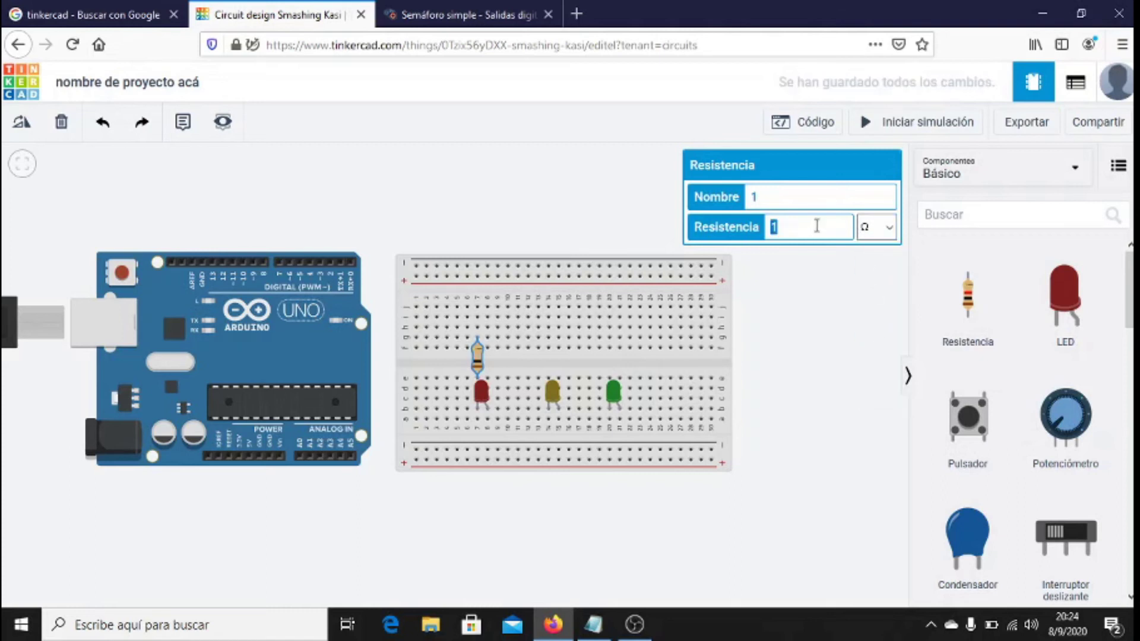
pyautogui.click(830, 291)
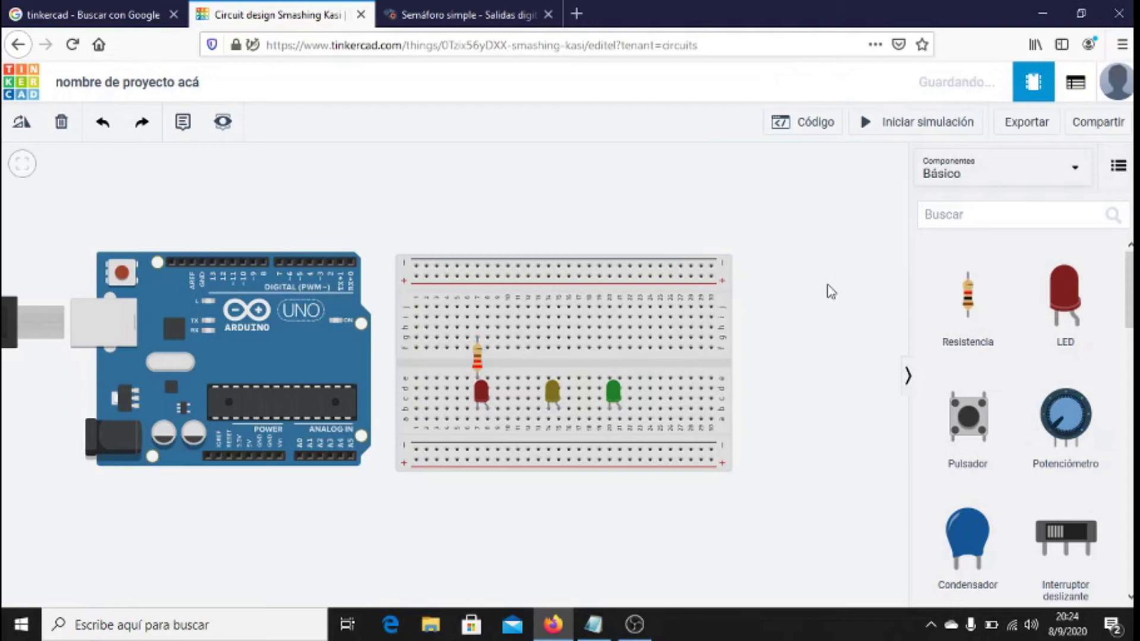
# Step: Copy the 220 Ω resistor and place the duplicate above the yellow LED, across the centre gap
pyautogui.click(478, 365)
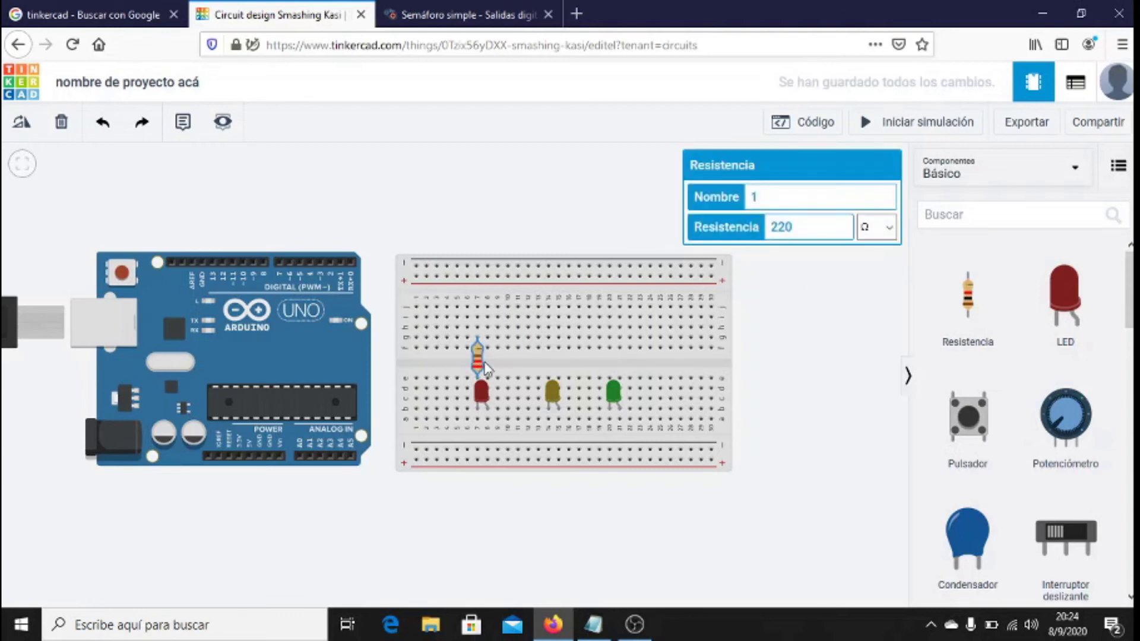
pyautogui.click(522, 219)
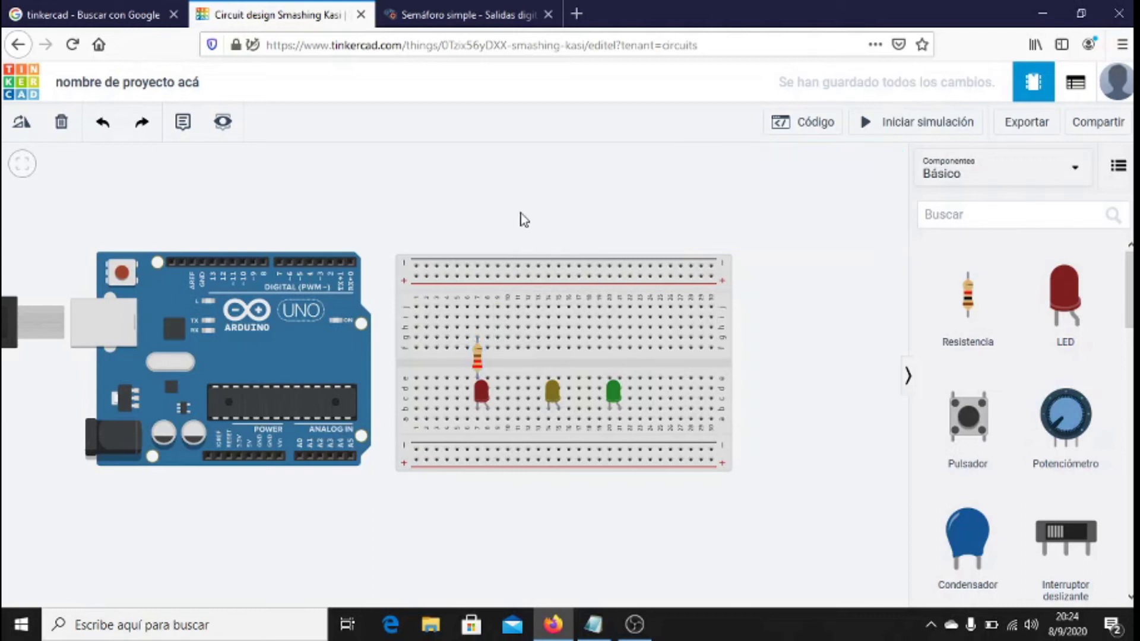
pyautogui.hotkey('ctrl', 'v')
pyautogui.moveTo(522, 218); pyautogui.dragTo(550, 371)
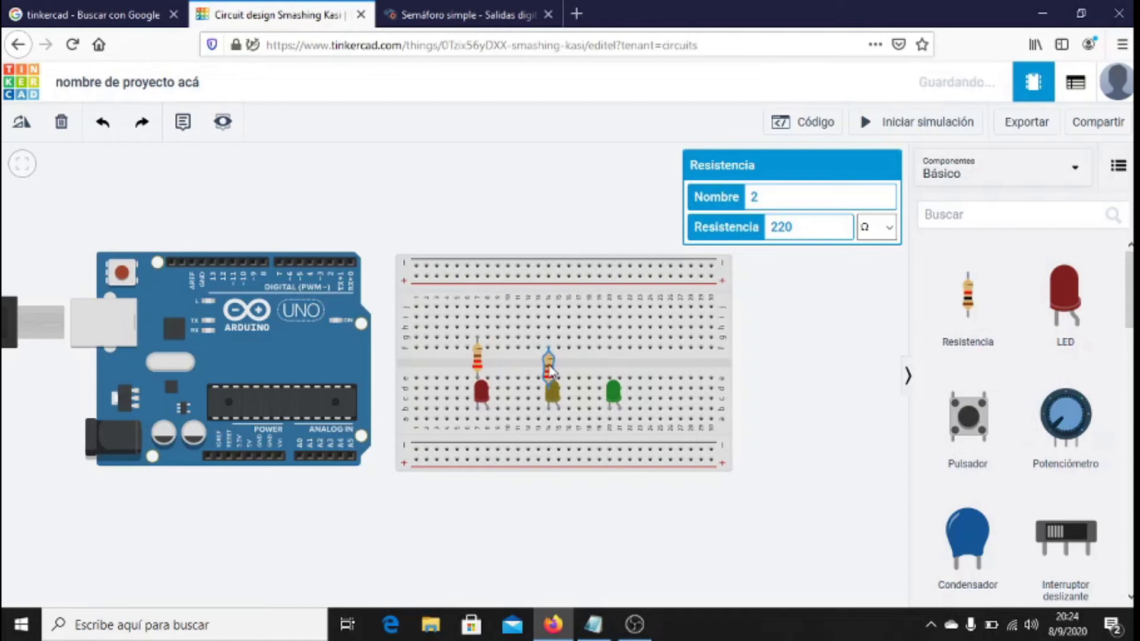
# Step: Move the red and yellow LEDs down one row and shift the green LED a few columns away to free its spot
pyautogui.moveTo(555, 392); pyautogui.dragTo(483, 396)
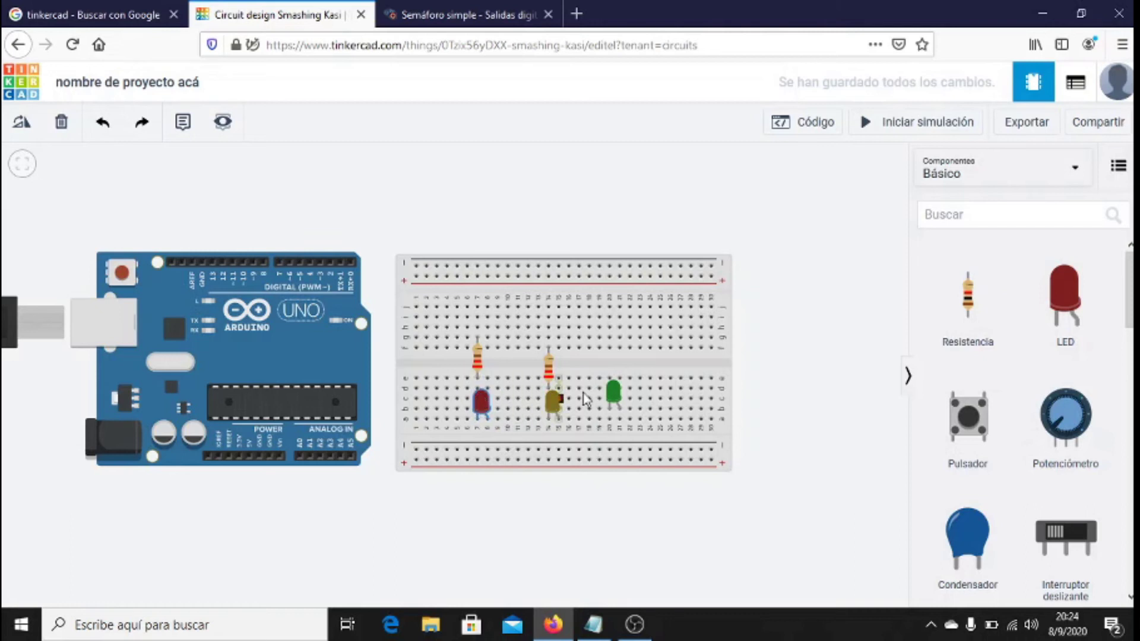
pyautogui.click(615, 394)
pyautogui.moveTo(634, 397); pyautogui.dragTo(665, 397)
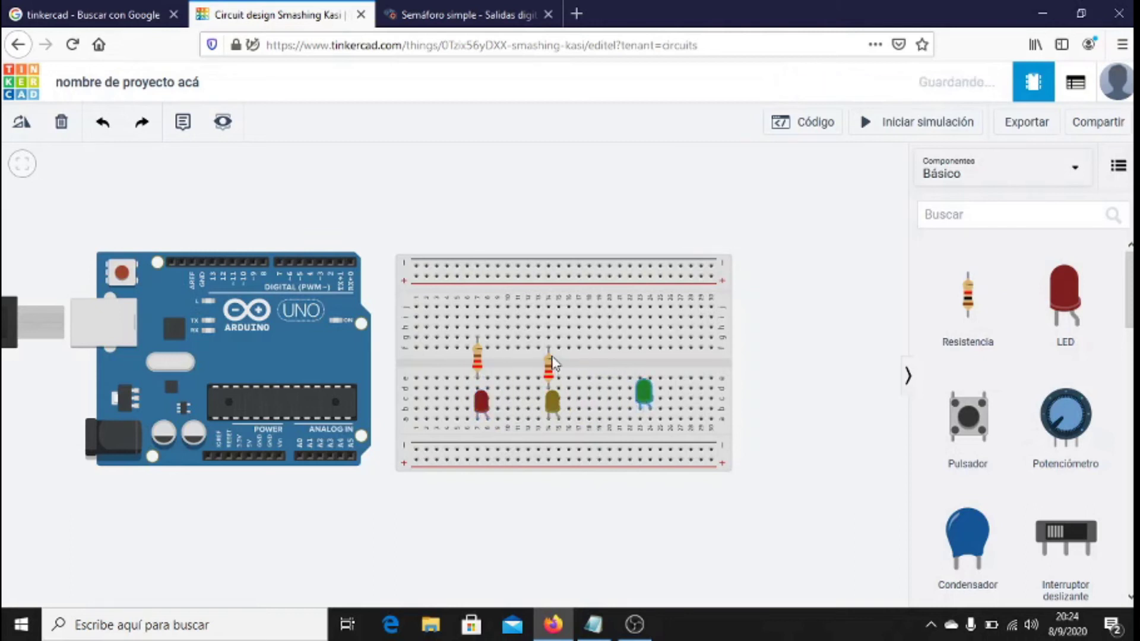
# Step: Paste a third 220 Ω resistor at column 20, then align the green LED and the red LED's resistor with the other pairs
pyautogui.hotkey('ctrl', 'v')
pyautogui.moveTo(507, 335); pyautogui.dragTo(615, 376)
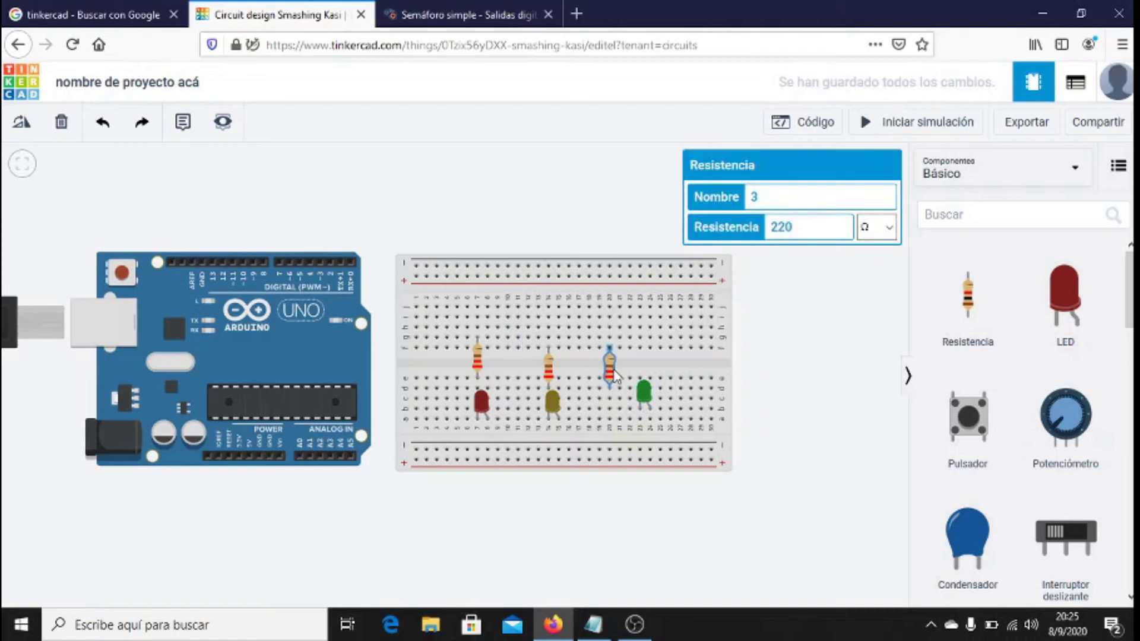
pyautogui.moveTo(641, 392); pyautogui.dragTo(617, 403)
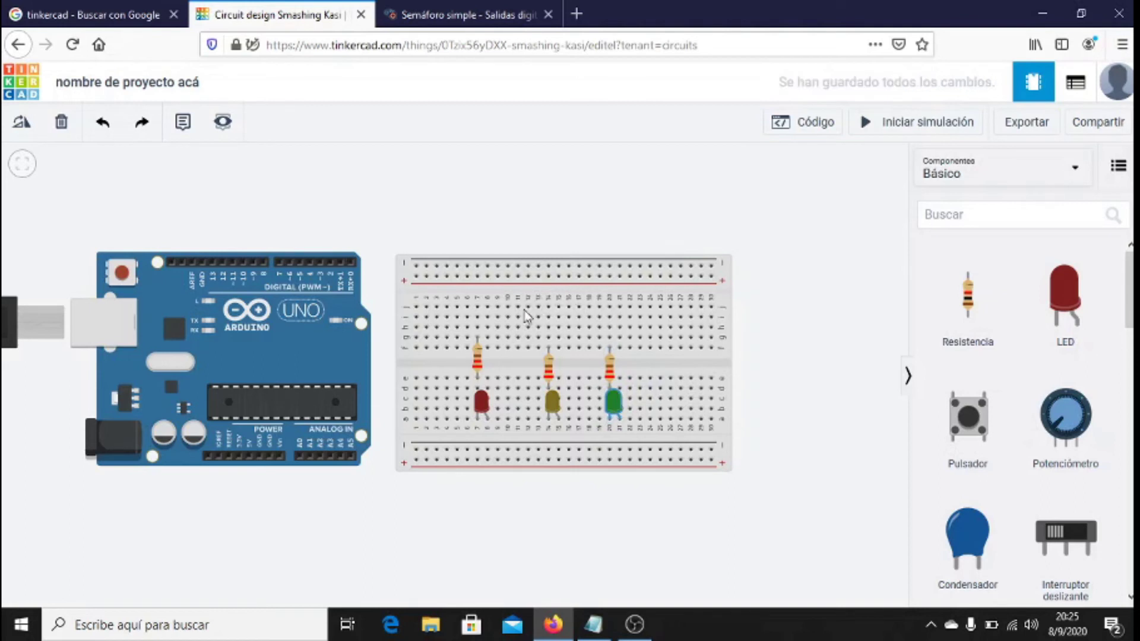
pyautogui.moveTo(481, 364); pyautogui.dragTo(482, 373)
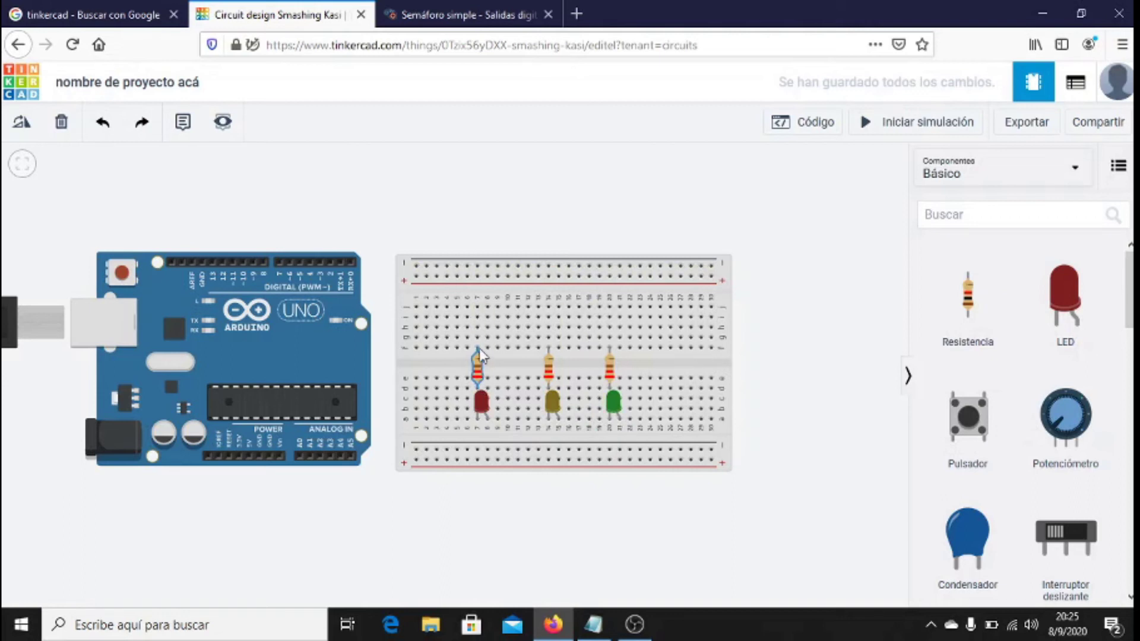
# Step: Wire the resistor columns 7, 14 and 20 from row j to the breadboard's upper negative rail
pyautogui.click(478, 311)
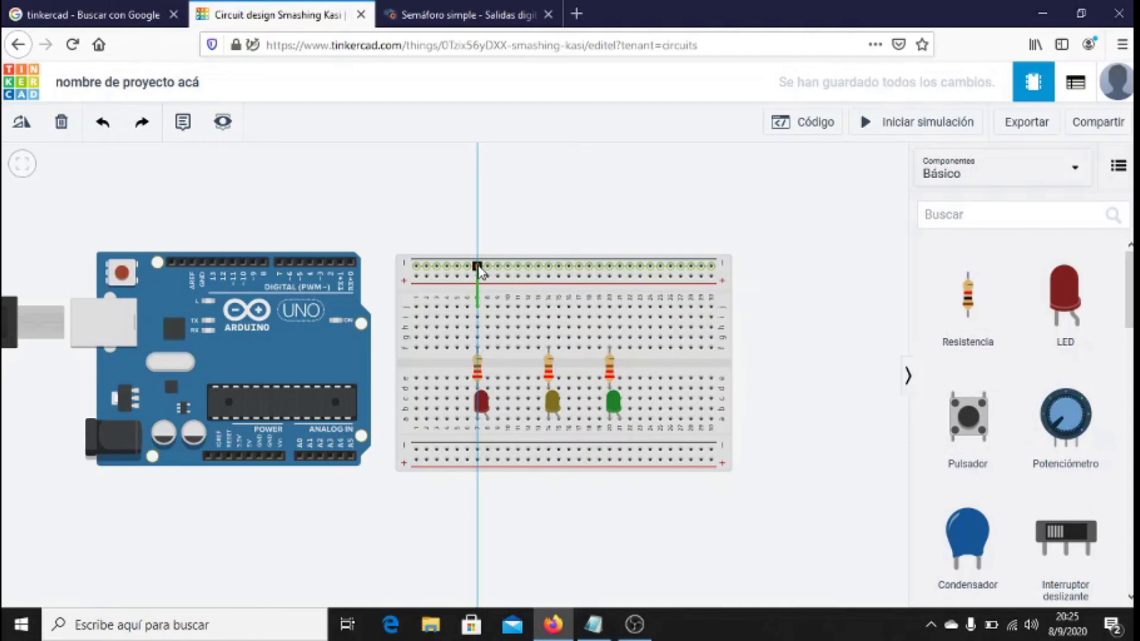
pyautogui.click(478, 267)
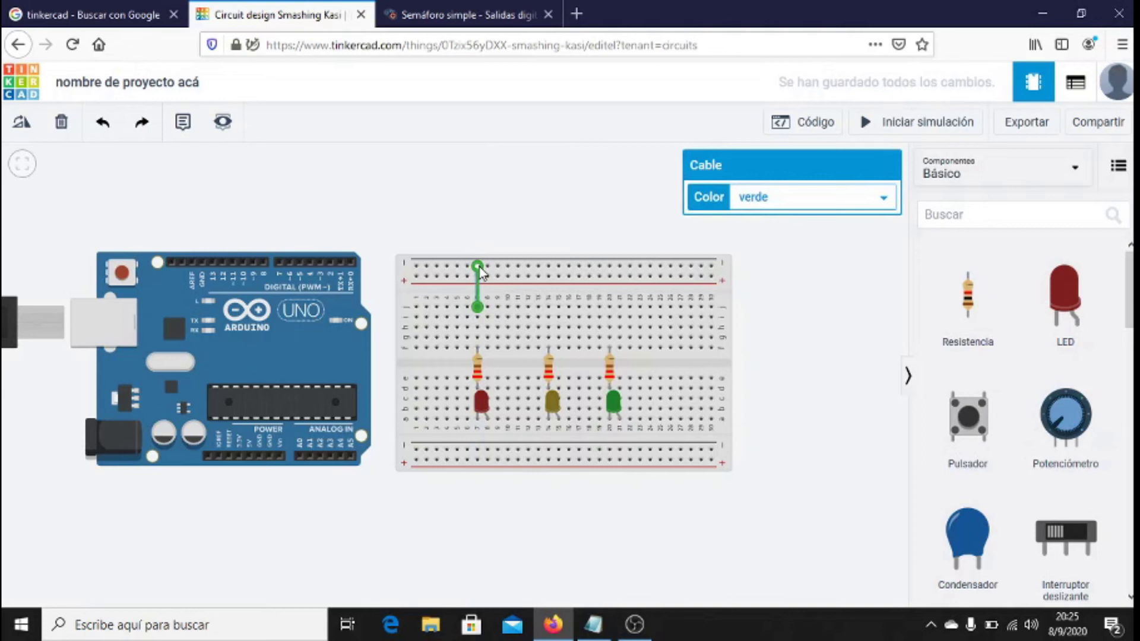
pyautogui.click(549, 308)
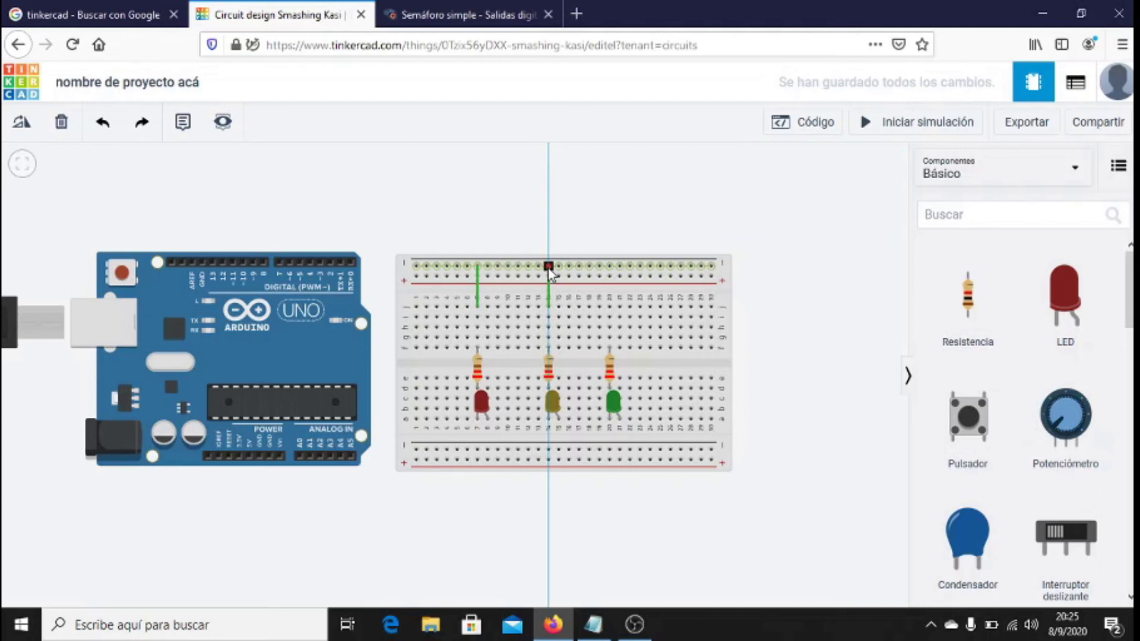
pyautogui.click(549, 267)
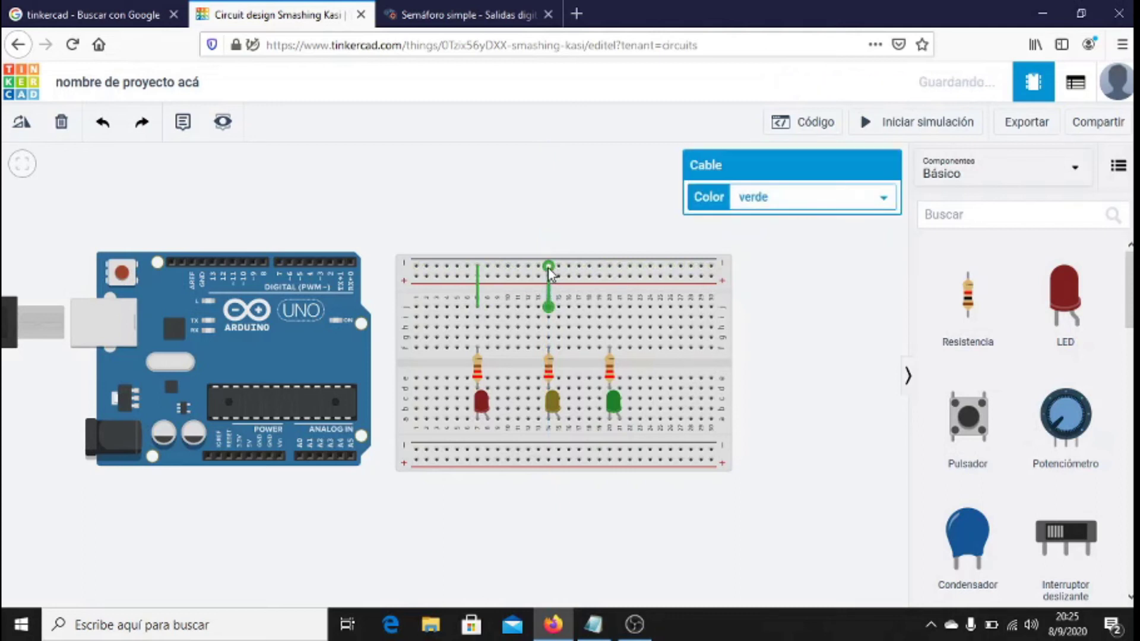
pyautogui.click(609, 307)
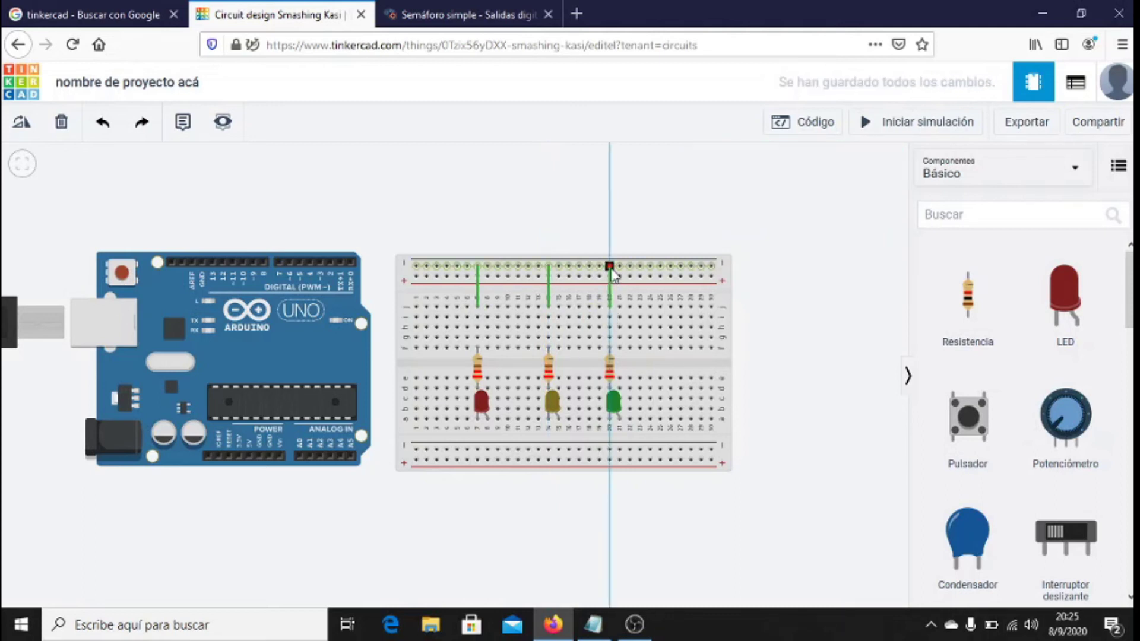
pyautogui.click(609, 266)
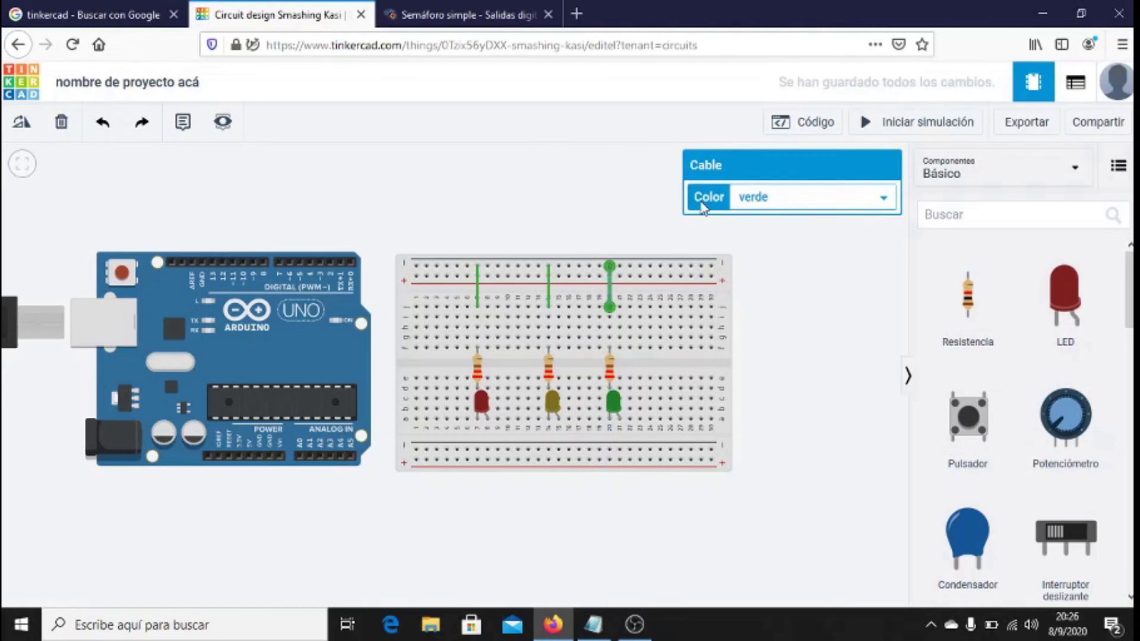
# Step: Change the colour of the three wires on columns 7, 14 and 20 to black (negro)
pyautogui.click(754, 201)
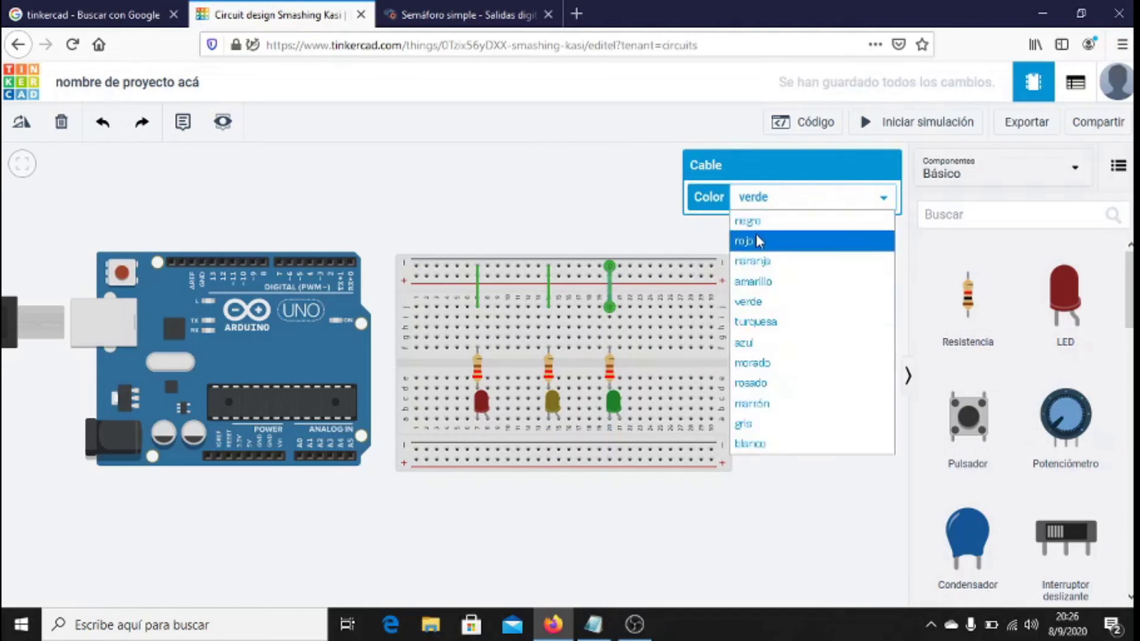
pyautogui.click(756, 226)
pyautogui.click(549, 288)
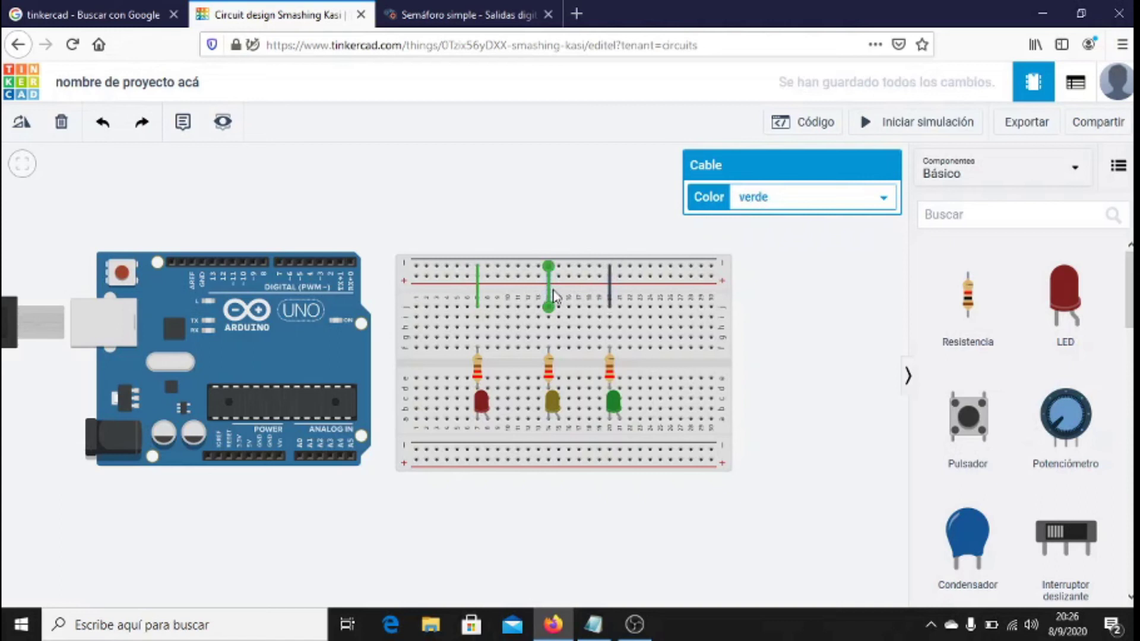
pyautogui.click(739, 205)
pyautogui.click(752, 221)
pyautogui.click(477, 286)
pyautogui.click(763, 201)
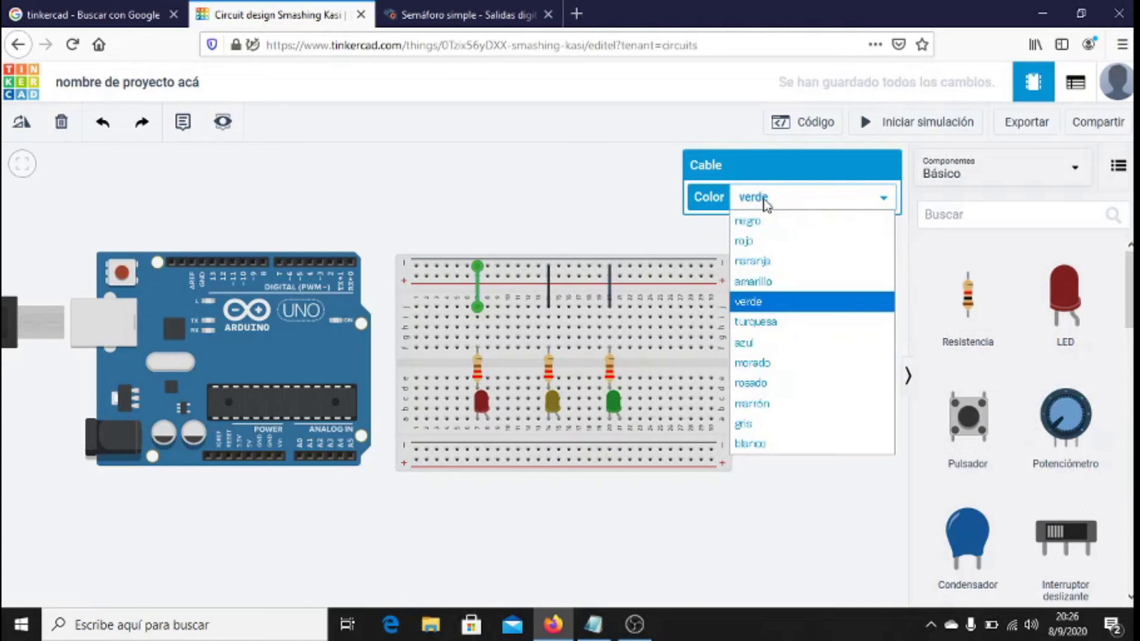
pyautogui.click(757, 225)
pyautogui.click(593, 221)
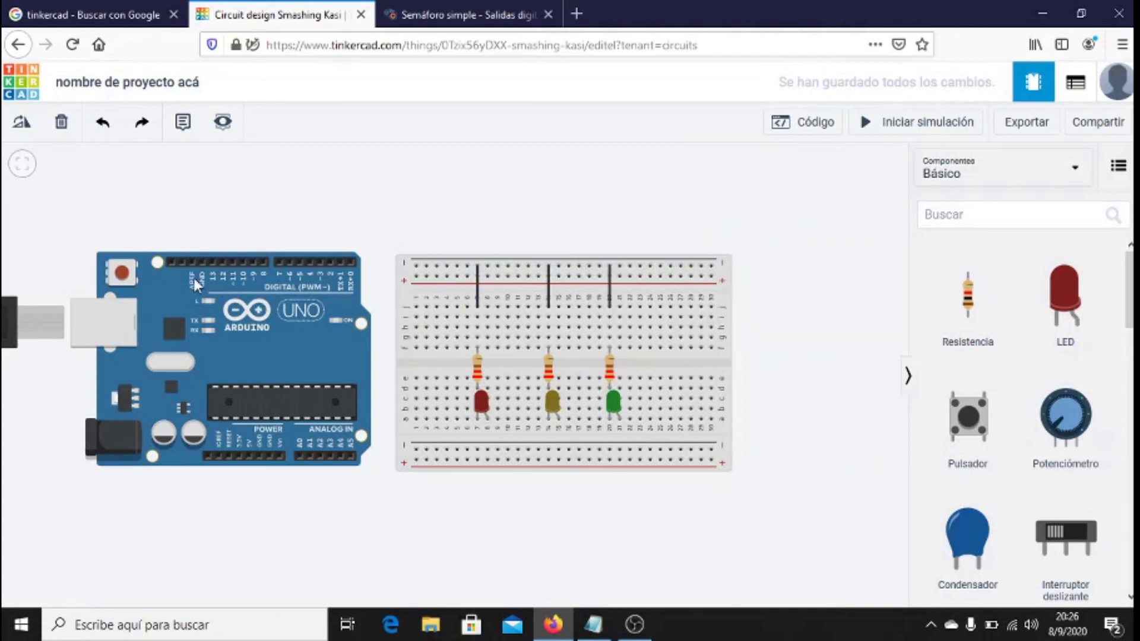
# Step: Arrange the breadboard above the Arduino Uno and delete the stray green wire drawn between them
pyautogui.moveTo(422, 297); pyautogui.dragTo(408, 249)
pyautogui.click(408, 249)
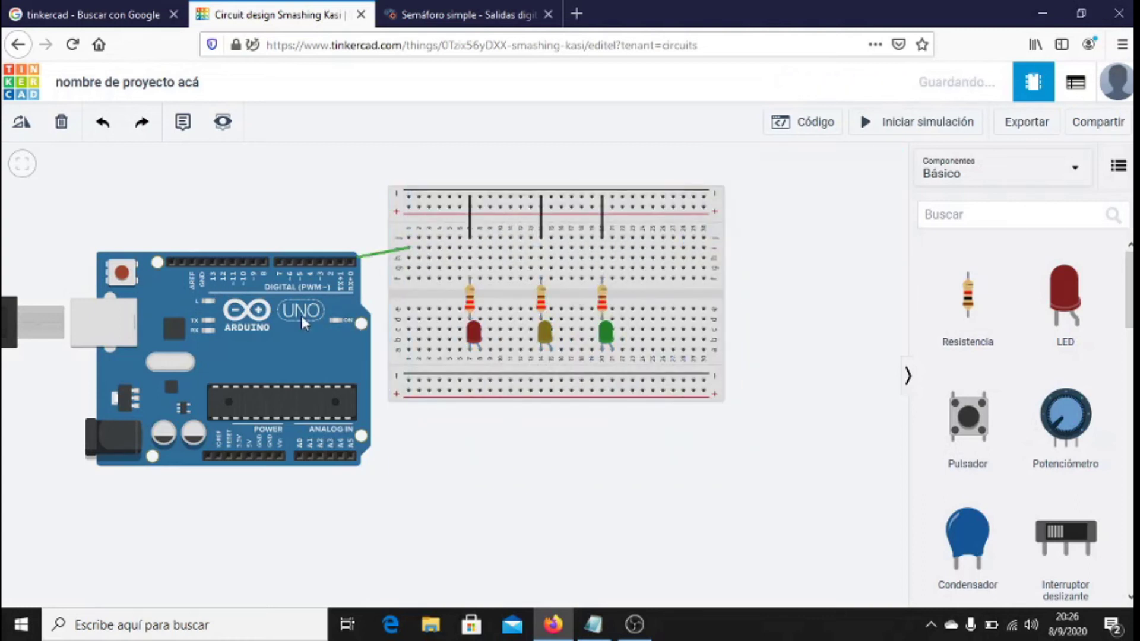
pyautogui.click(297, 324)
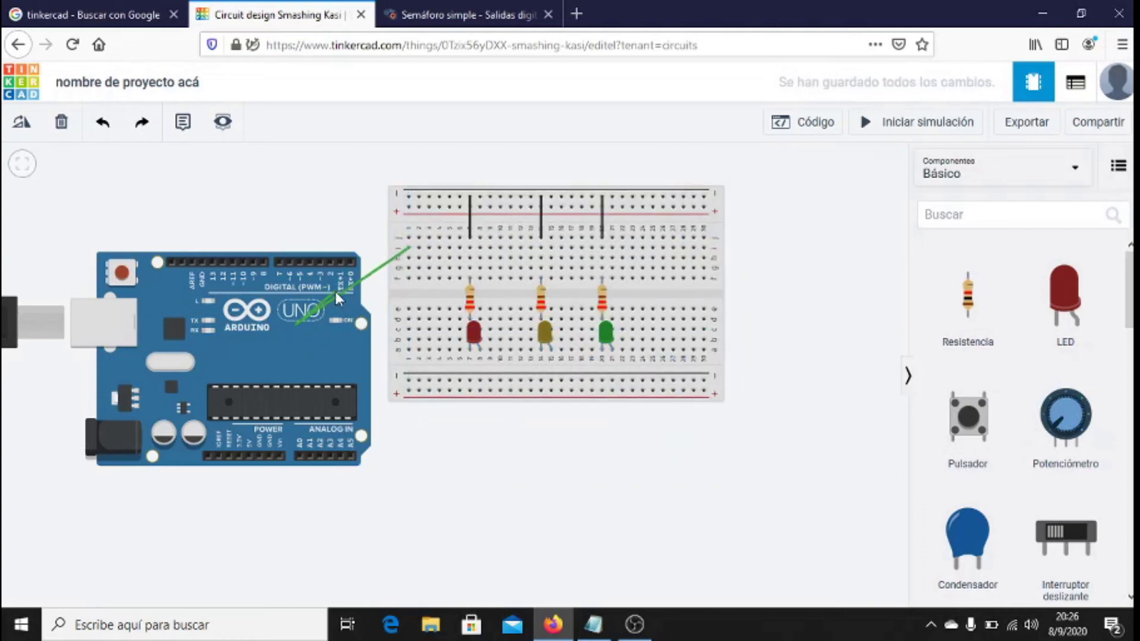
pyautogui.click(409, 238)
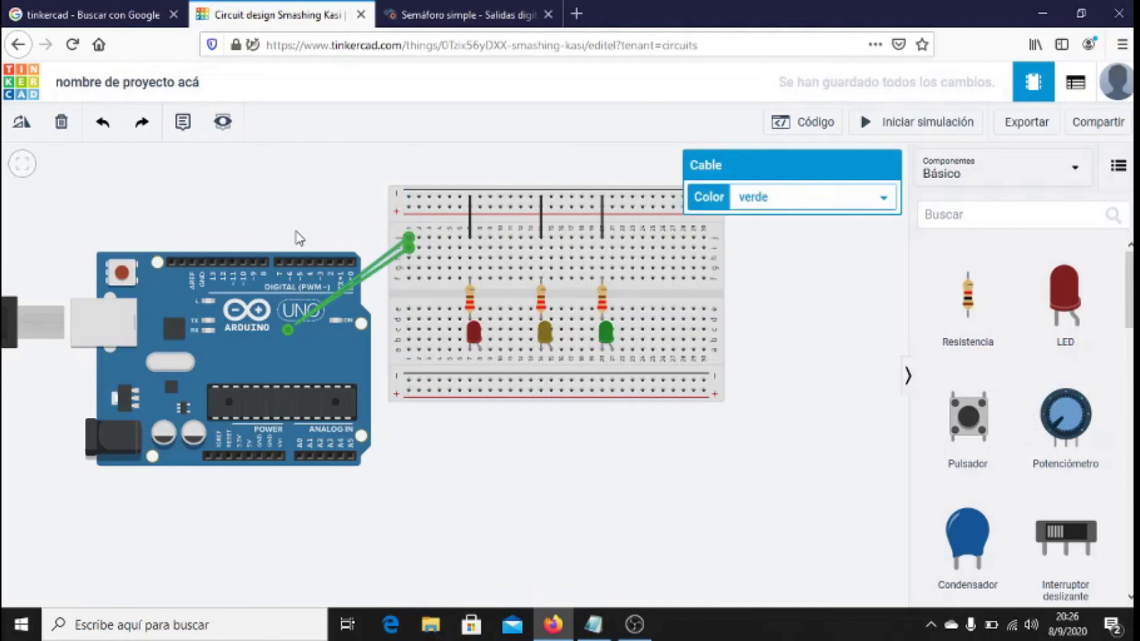
pyautogui.press('Delete')
pyautogui.moveTo(274, 370); pyautogui.dragTo(269, 450)
pyautogui.click(414, 290)
pyautogui.moveTo(415, 291); pyautogui.dragTo(375, 253)
pyautogui.moveTo(301, 449); pyautogui.dragTo(533, 485)
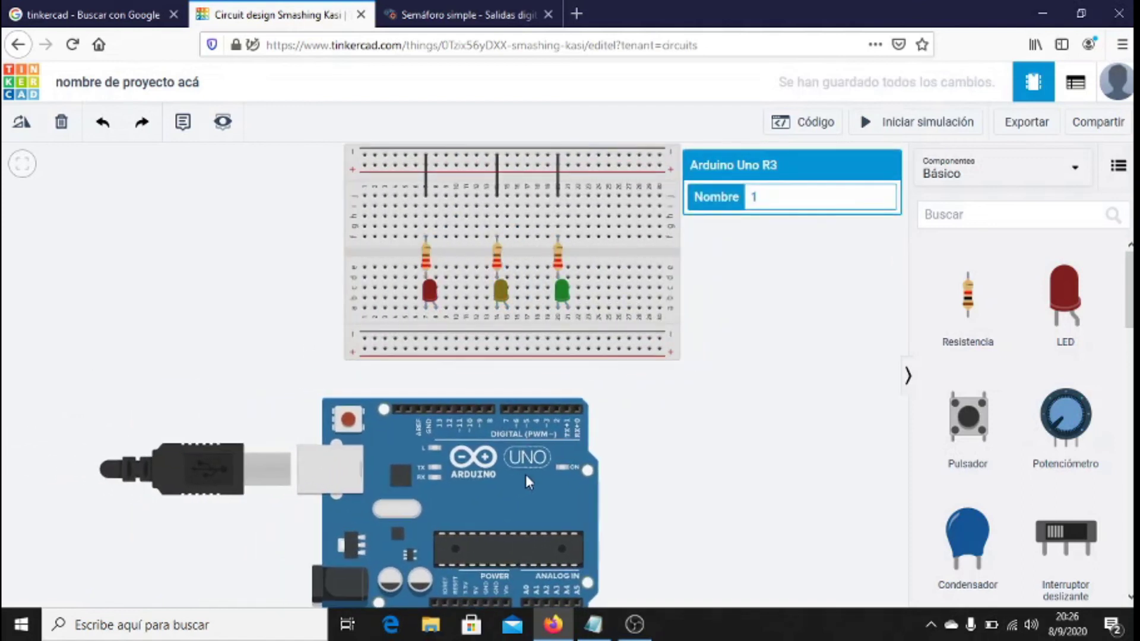
pyautogui.click(442, 409)
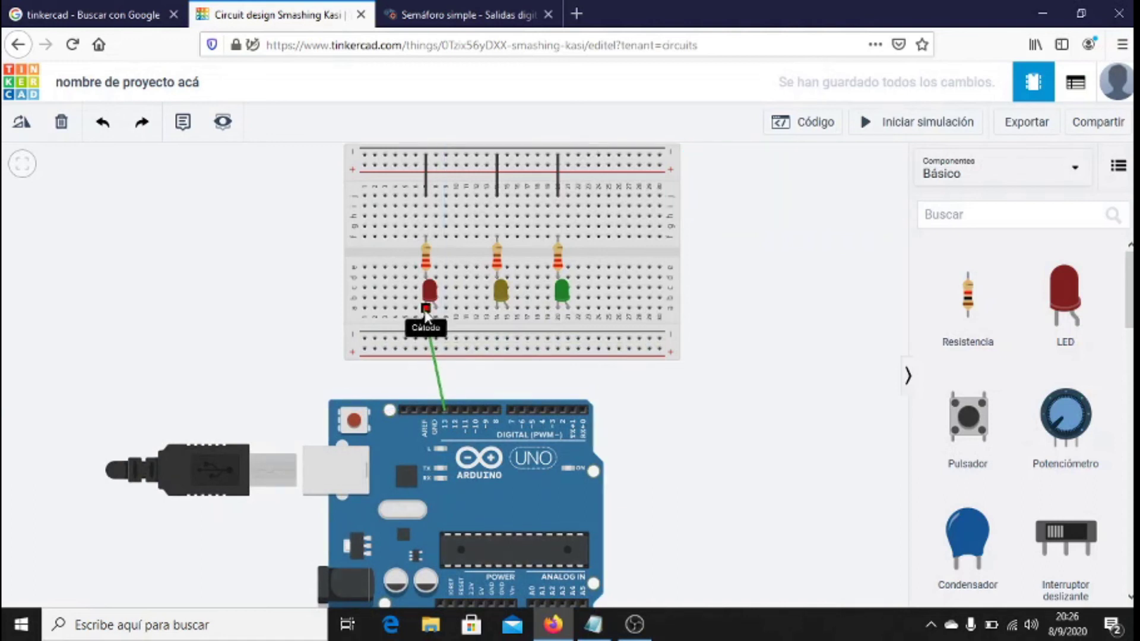
pyautogui.click(425, 308)
pyautogui.moveTo(435, 347); pyautogui.dragTo(485, 404)
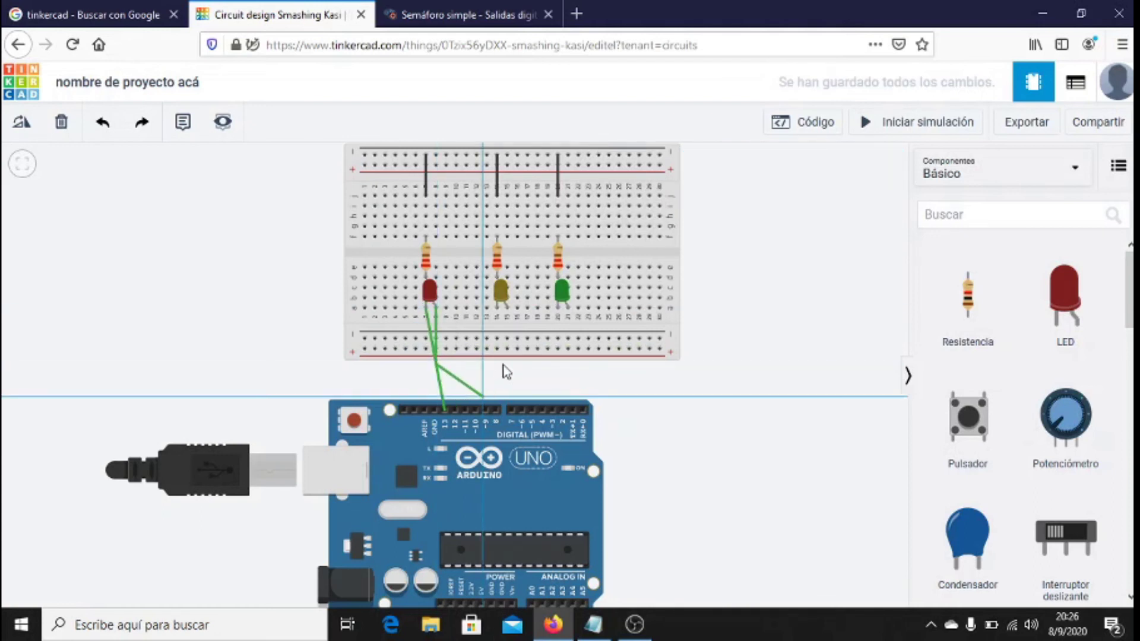
pyautogui.click(501, 338)
pyautogui.hotkey('ctrl', 'z')
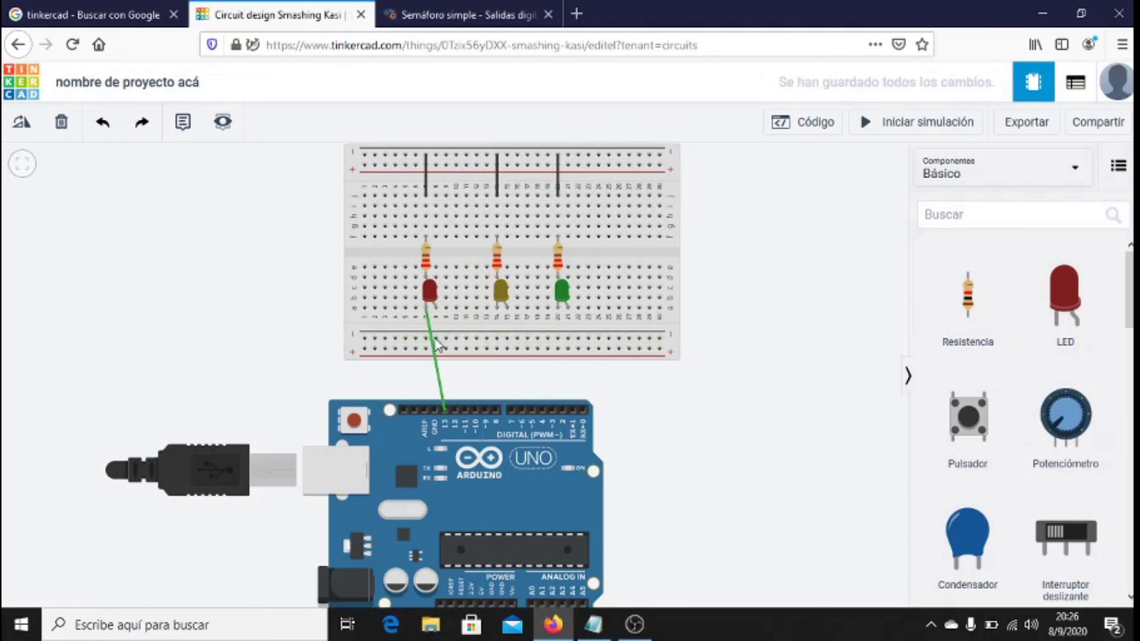
pyautogui.click(437, 344)
pyautogui.press('Delete')
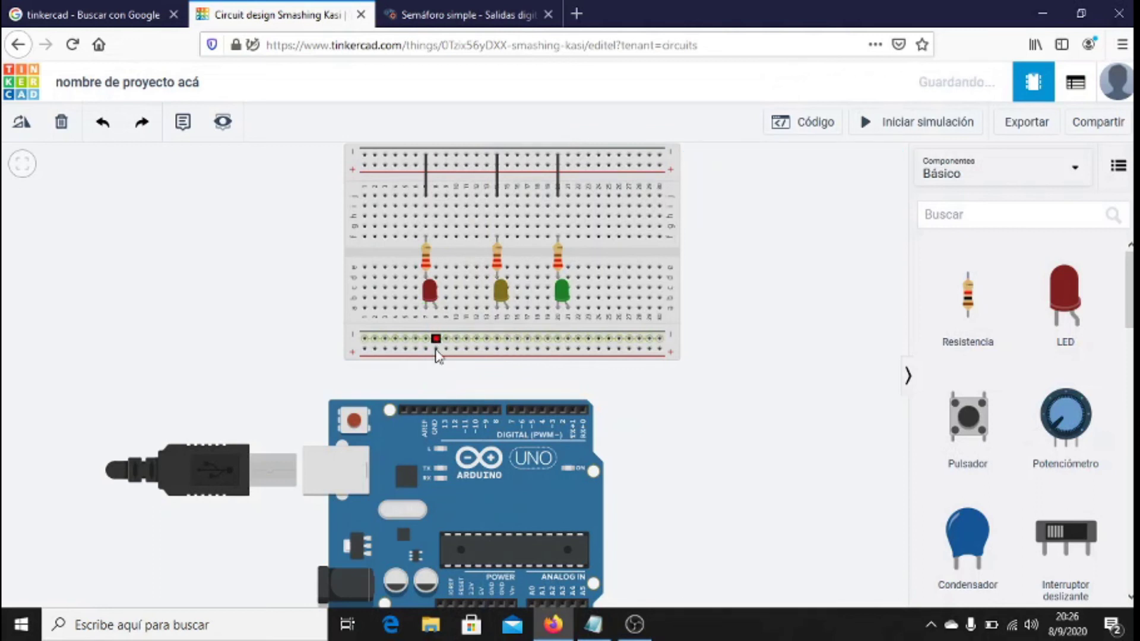
# Step: Wire Arduino pin 13 to row a of the red LED's anode column and colour the wire red (rojo)
pyautogui.click(444, 410)
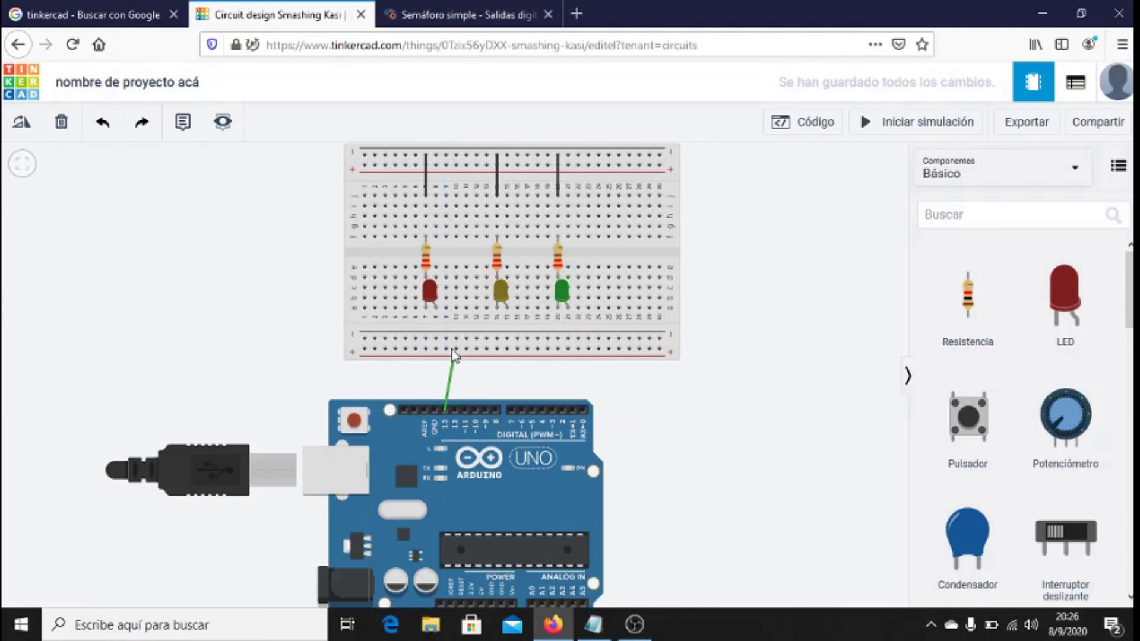
pyautogui.click(436, 315)
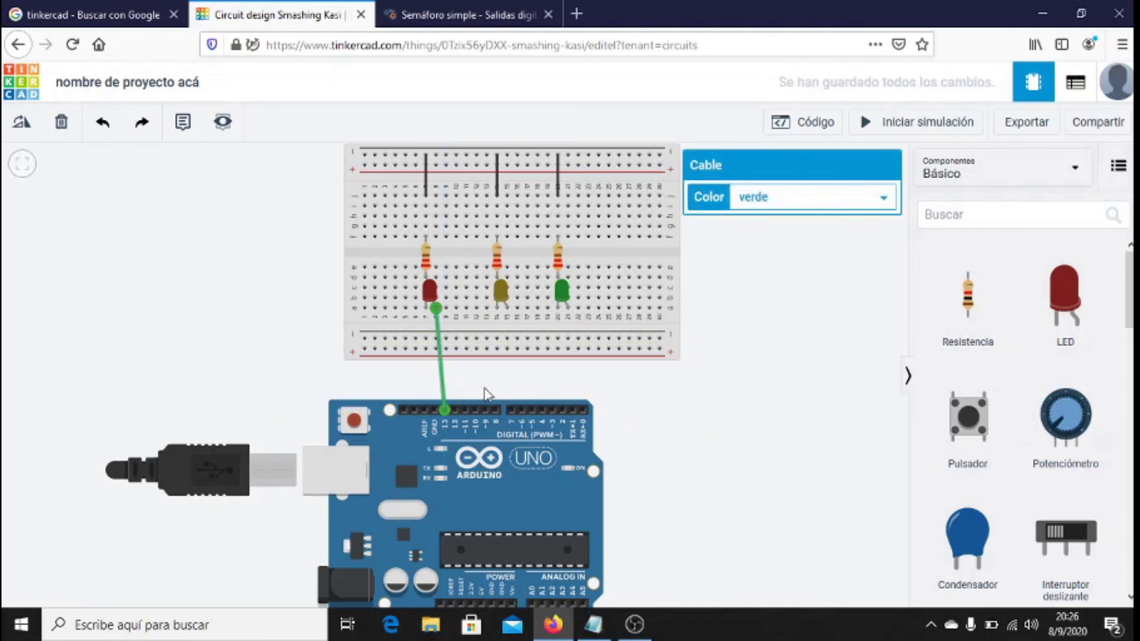
pyautogui.click(761, 198)
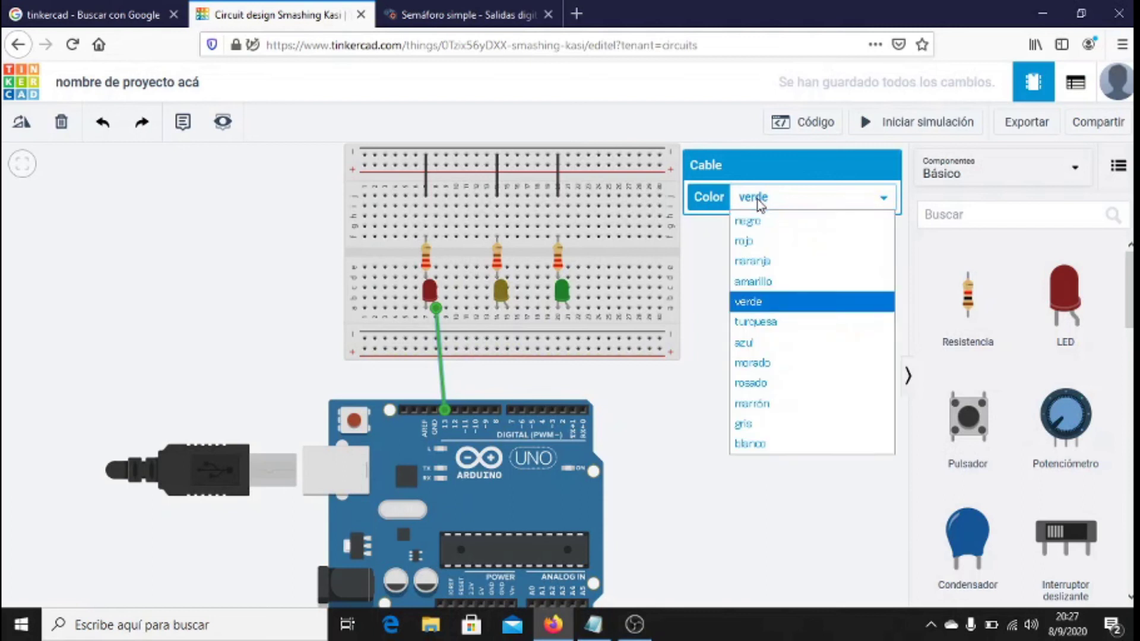
pyautogui.click(759, 241)
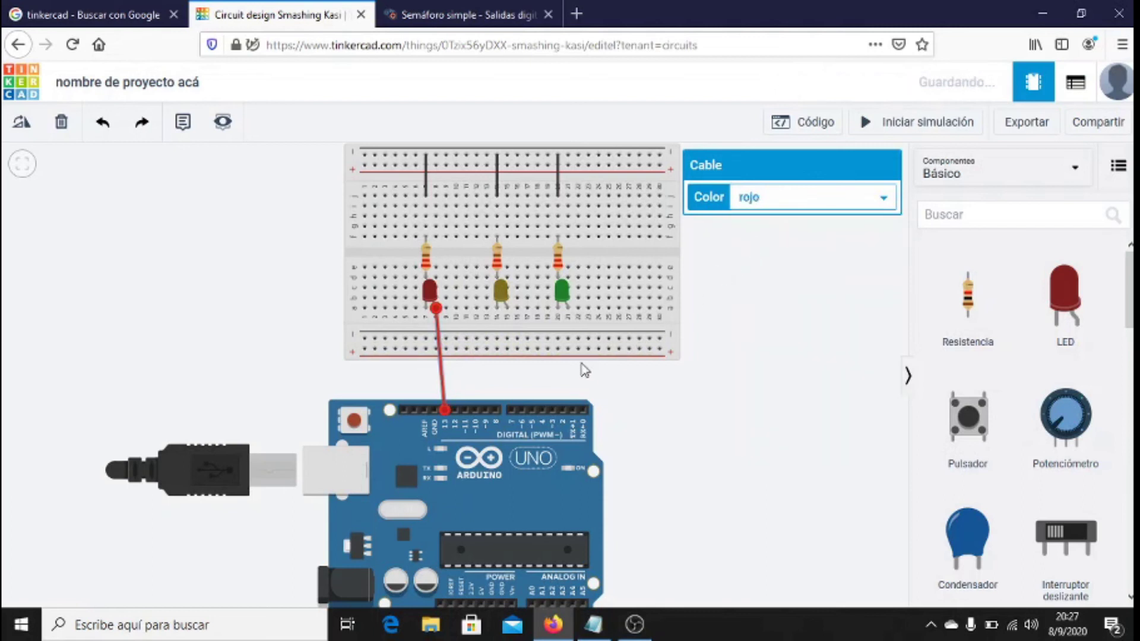
pyautogui.click(554, 355)
# Step: Move the red and yellow LEDs up one row, keeping their columns and the red wire's end in place
pyautogui.moveTo(430, 291)
pyautogui.mouseDown()
pyautogui.moveTo(435, 282)
pyautogui.moveTo(437, 297)
pyautogui.mouseUp()
pyautogui.click(438, 310)
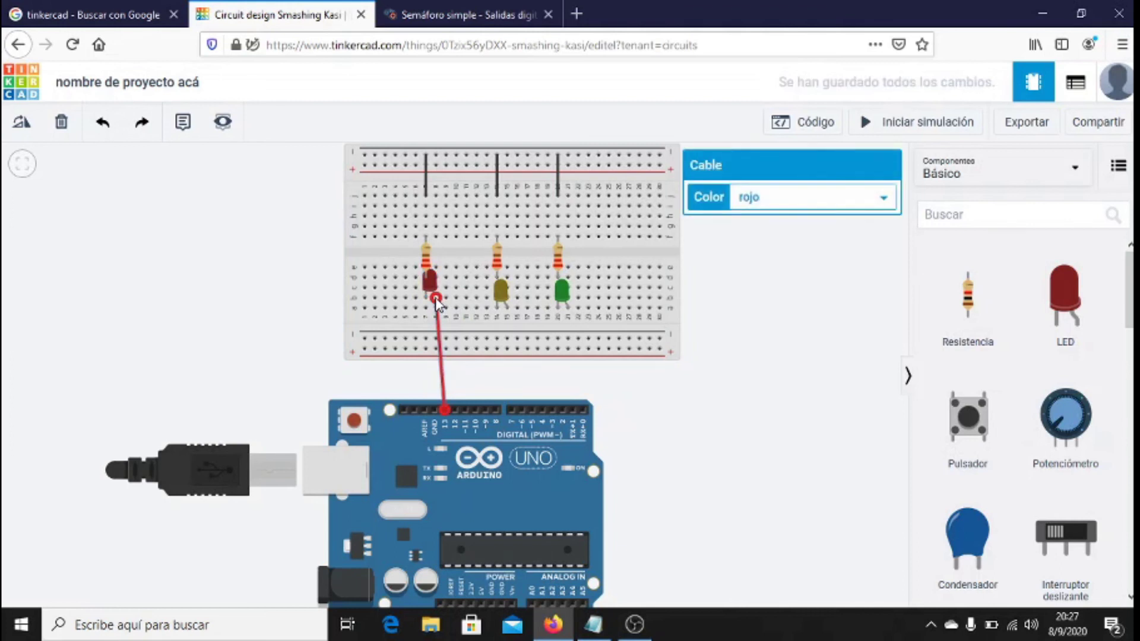
pyautogui.click(547, 377)
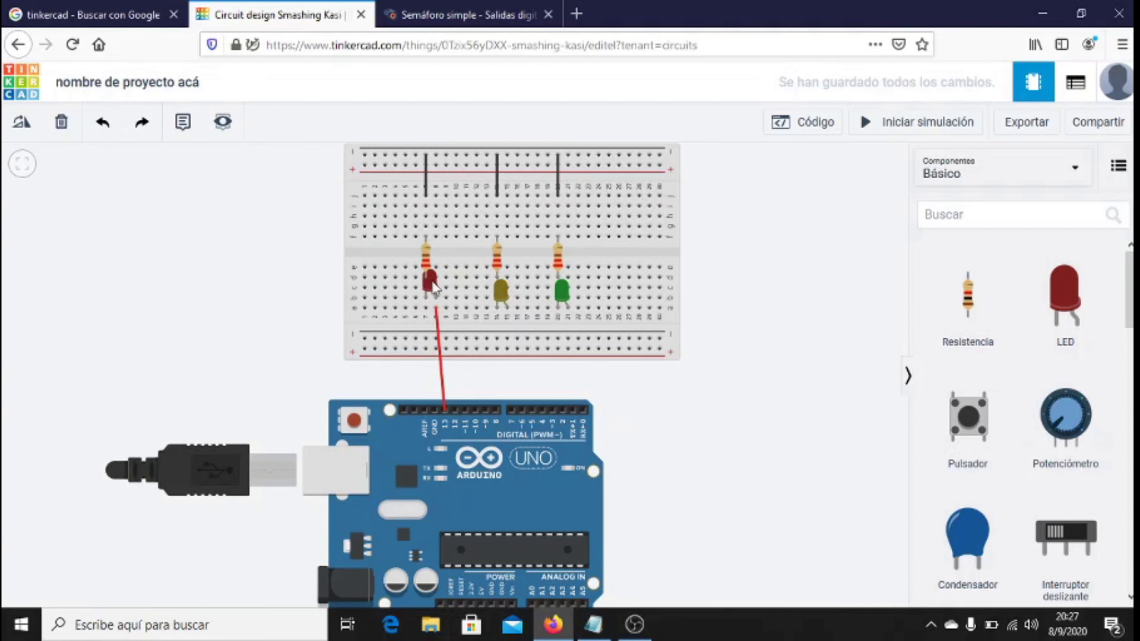
pyautogui.moveTo(433, 286)
pyautogui.mouseDown()
pyautogui.moveTo(444, 276)
pyautogui.moveTo(428, 289)
pyautogui.mouseUp()
pyautogui.click(506, 293)
pyautogui.moveTo(508, 297); pyautogui.dragTo(503, 287)
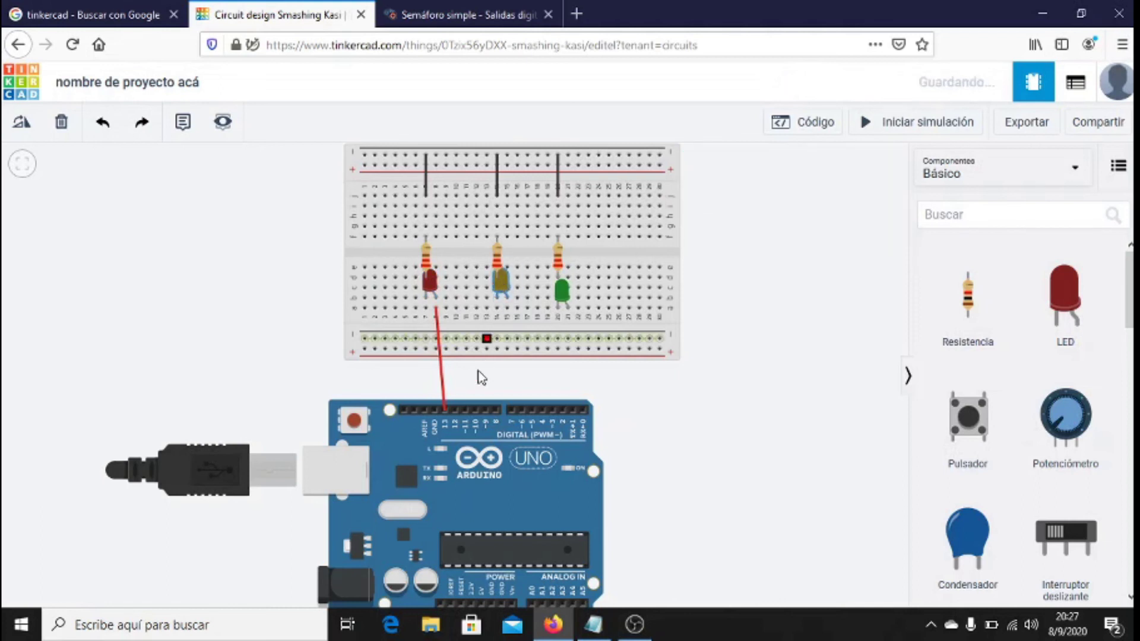
# Step: Wire Arduino pin 12 to row a of the yellow LED's anode column and colour the wire yellow (amarillo)
pyautogui.click(456, 404)
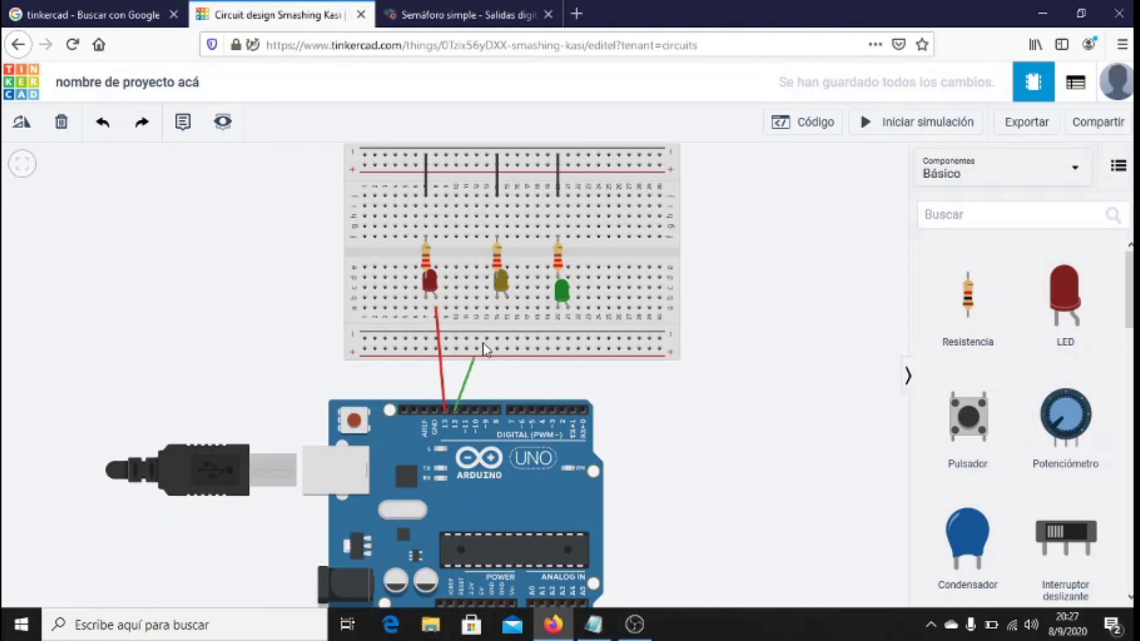
pyautogui.click(507, 309)
pyautogui.click(778, 206)
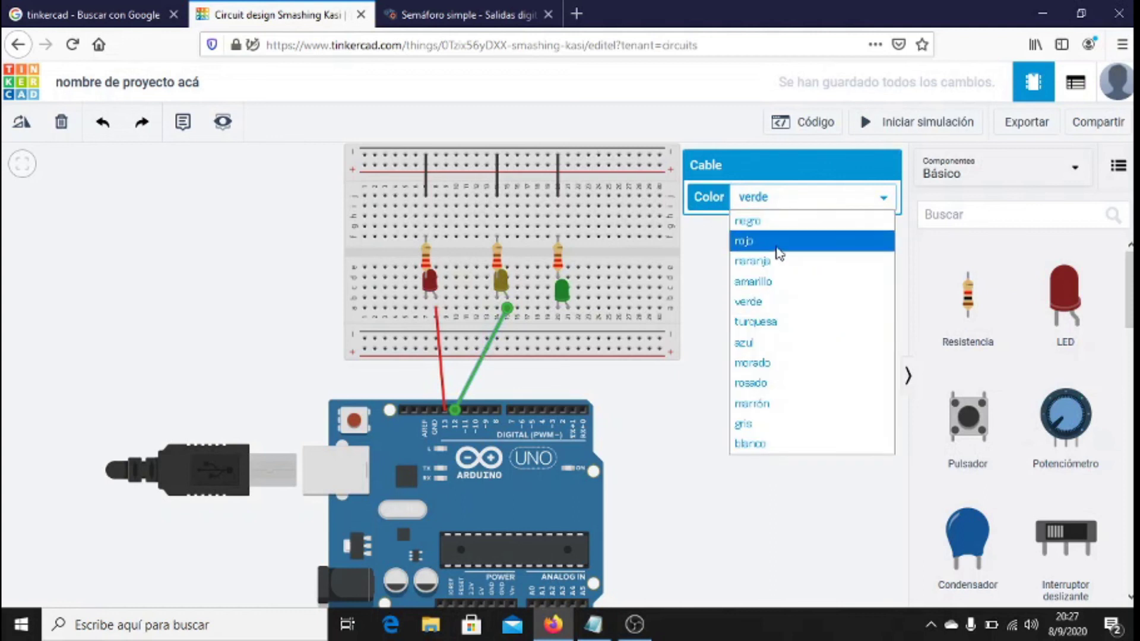
pyautogui.click(772, 284)
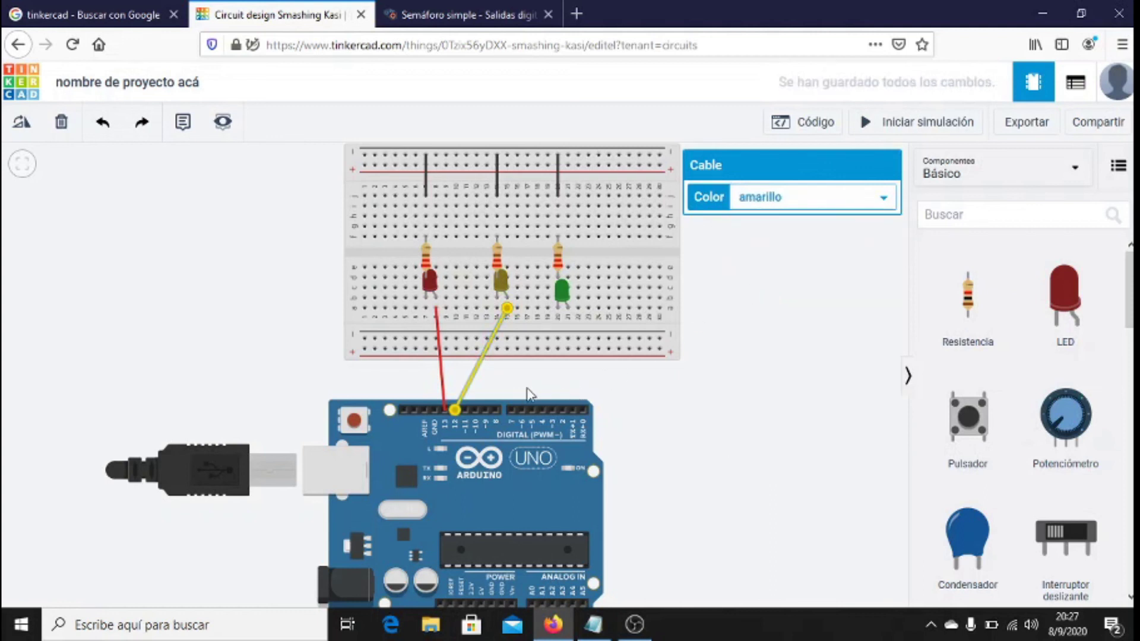
# Step: Connect Arduino pin 11 to row a of the green LED's anode column with a green wire, and raise that LED one row
pyautogui.click(467, 410)
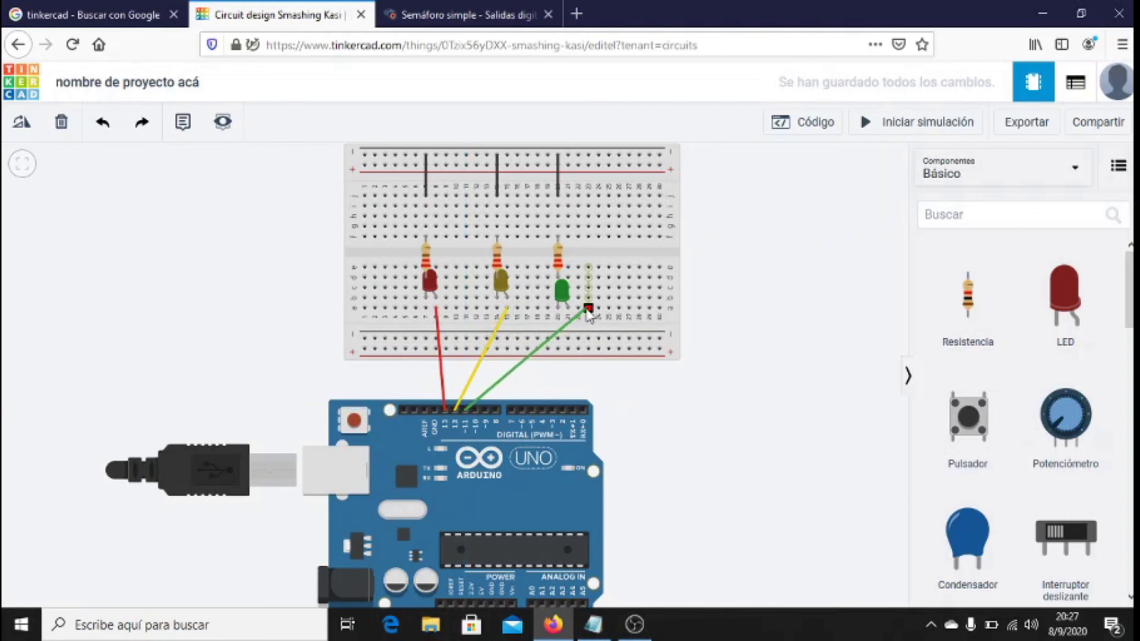
pyautogui.click(578, 308)
pyautogui.moveTo(563, 294); pyautogui.dragTo(568, 295)
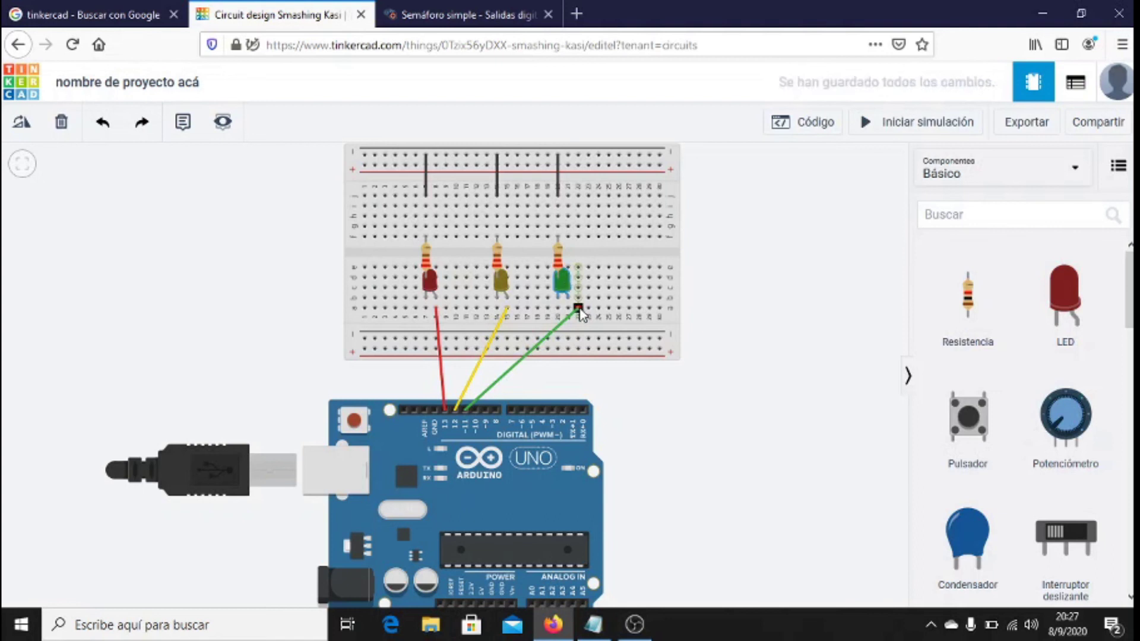
pyautogui.moveTo(573, 321)
pyautogui.mouseDown()
pyautogui.moveTo(614, 318)
pyautogui.moveTo(579, 320)
pyautogui.moveTo(568, 308)
pyautogui.mouseUp()
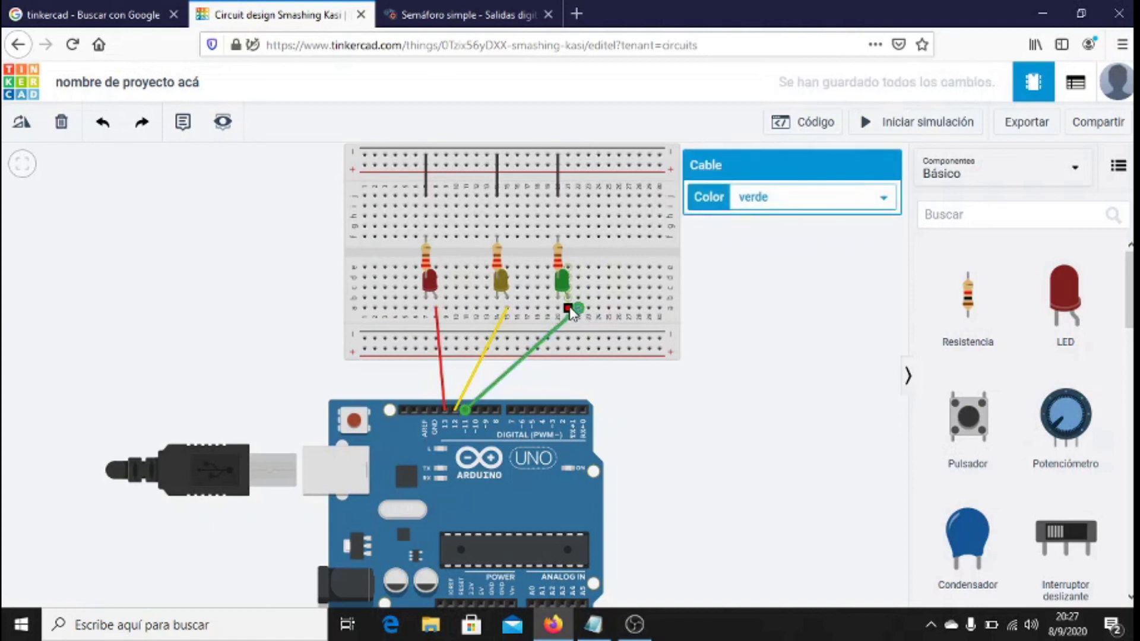
pyautogui.click(614, 377)
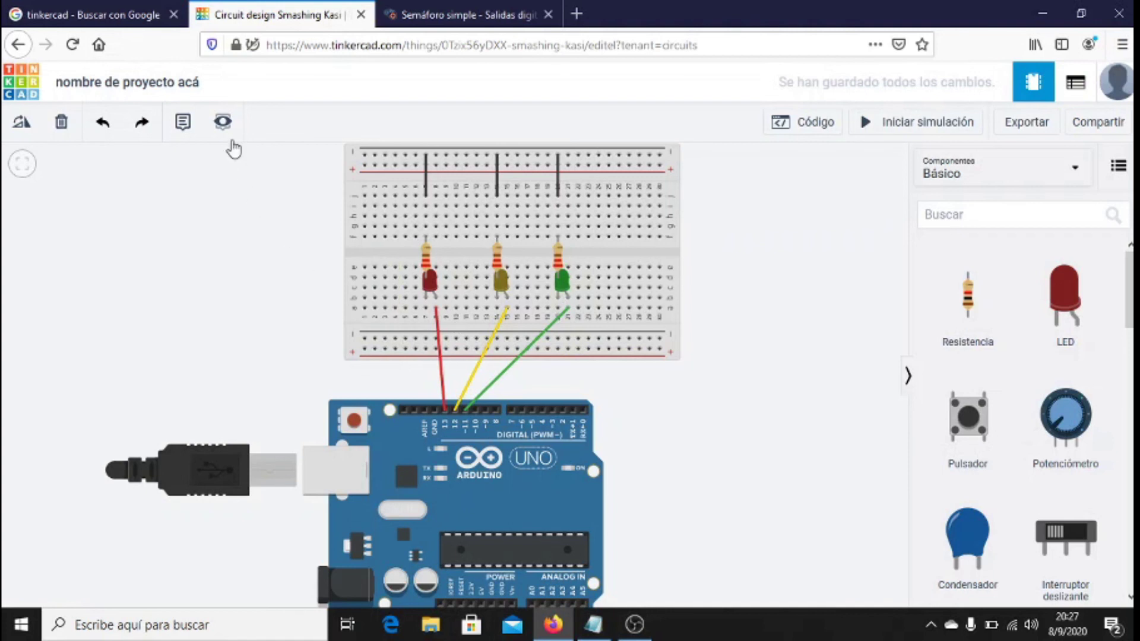
# Step: Shift the Arduino closer beneath the breadboard and fit the whole circuit in view
pyautogui.click(22, 169)
pyautogui.moveTo(390, 427); pyautogui.dragTo(436, 401)
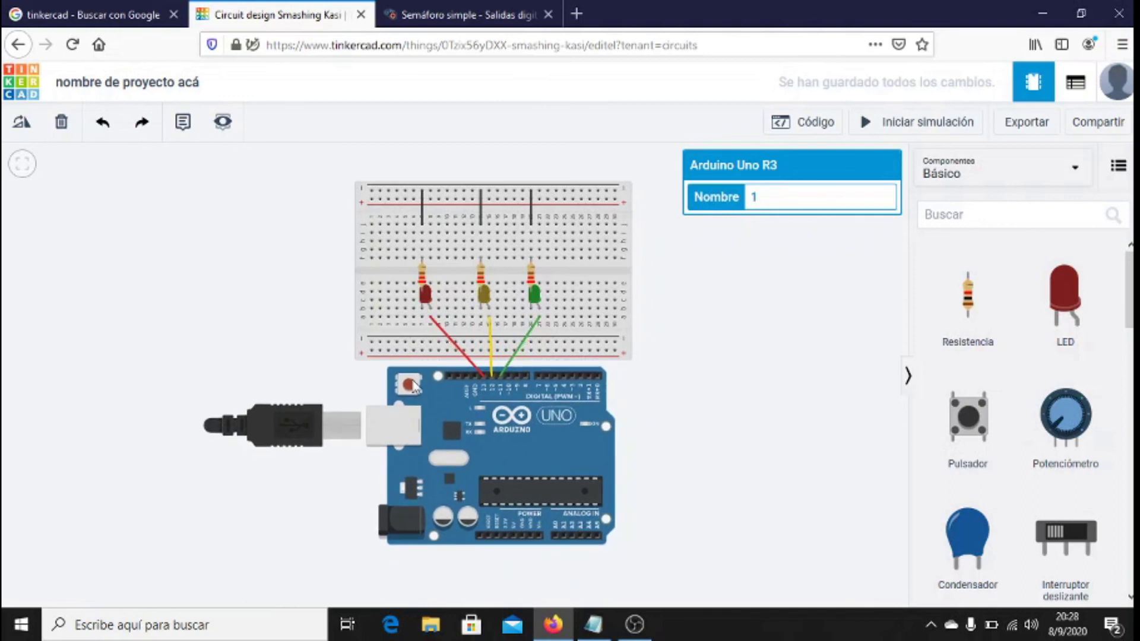
pyautogui.click(23, 166)
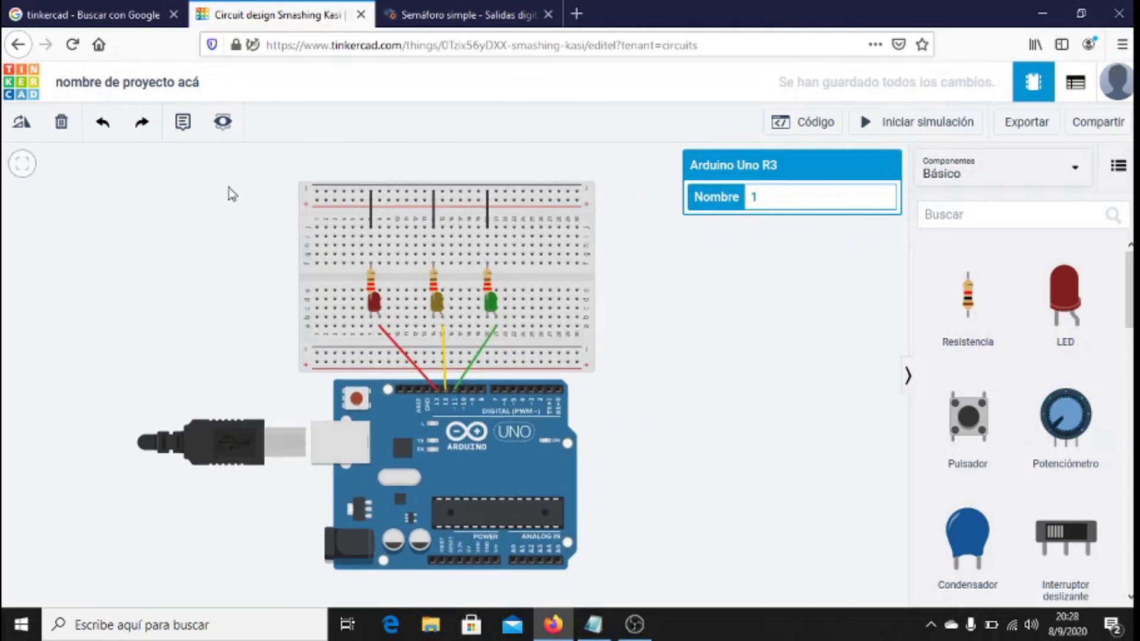
pyautogui.click(373, 289)
pyautogui.click(380, 291)
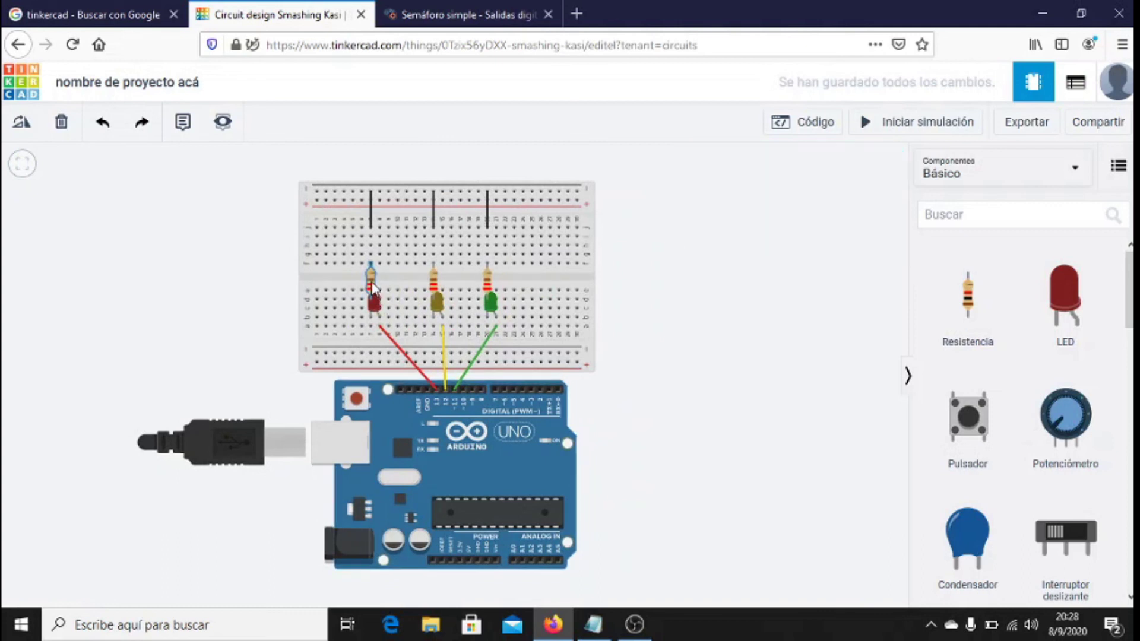
# Step: Wire Arduino GND around the breadboard's left side to the first hole of the upper negative rail, straightening the upper bend
pyautogui.click(425, 393)
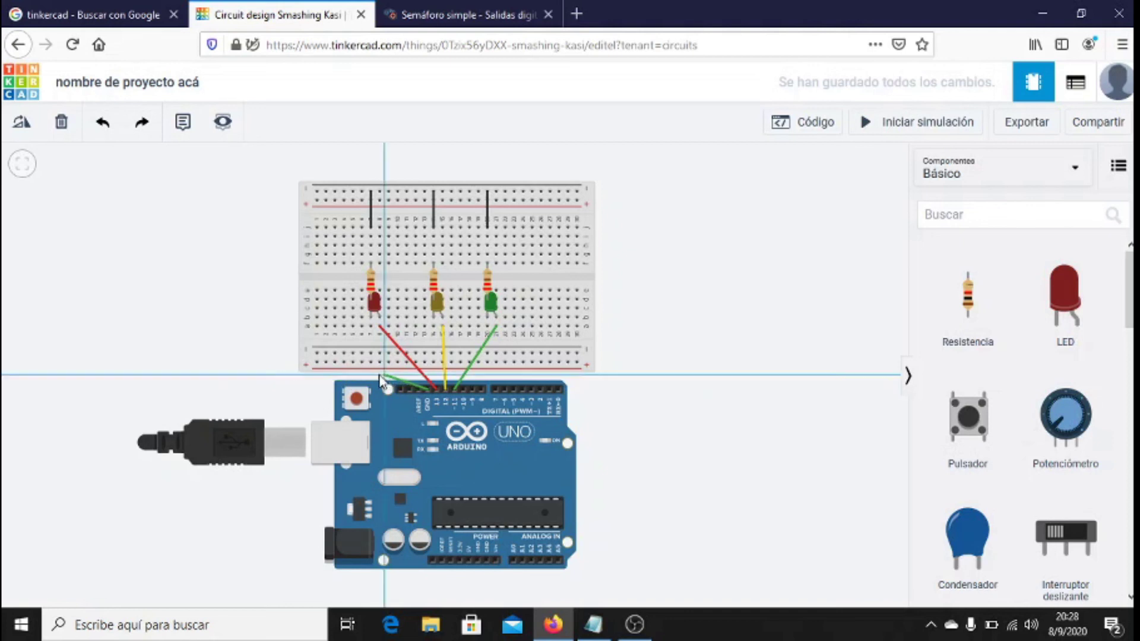
pyautogui.click(265, 374)
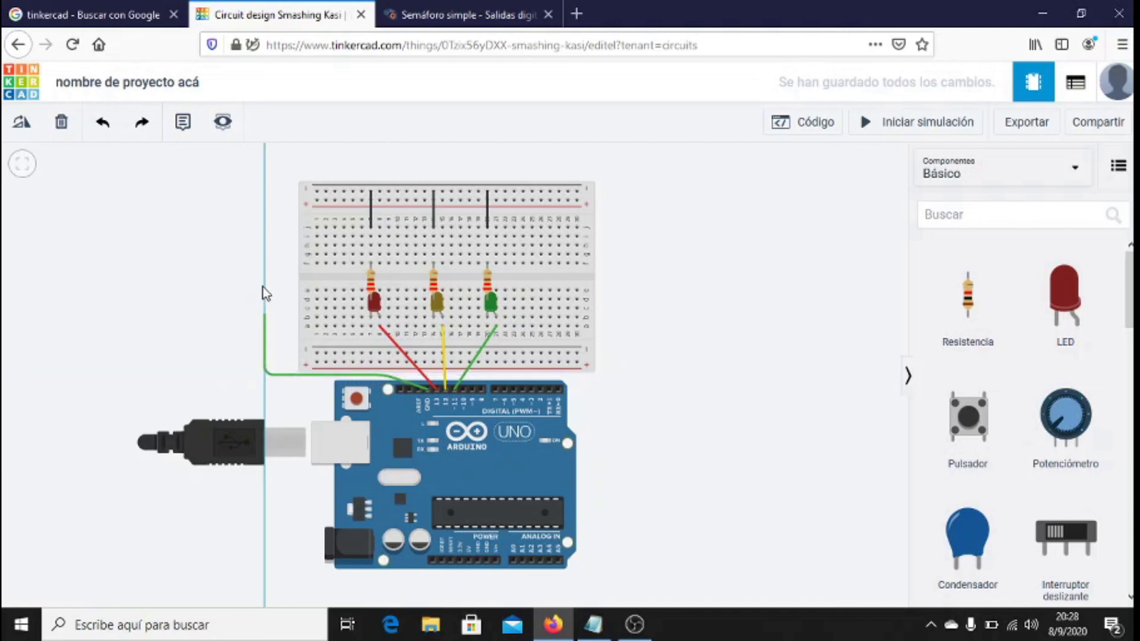
pyautogui.click(266, 190)
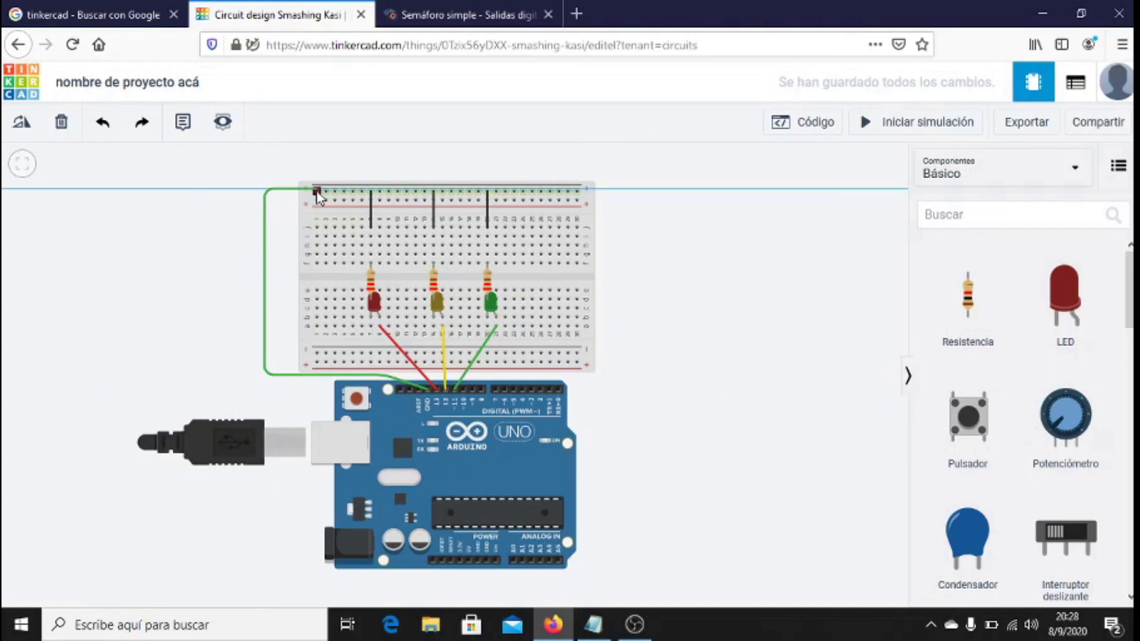
pyautogui.click(318, 191)
pyautogui.moveTo(264, 192); pyautogui.dragTo(265, 195)
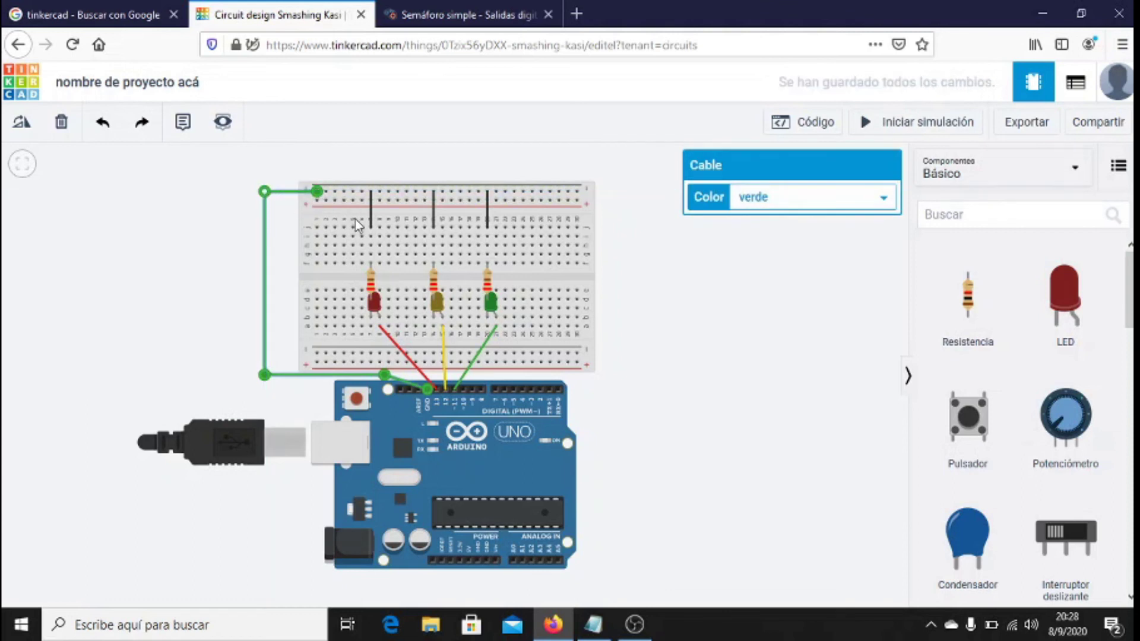
pyautogui.click(381, 226)
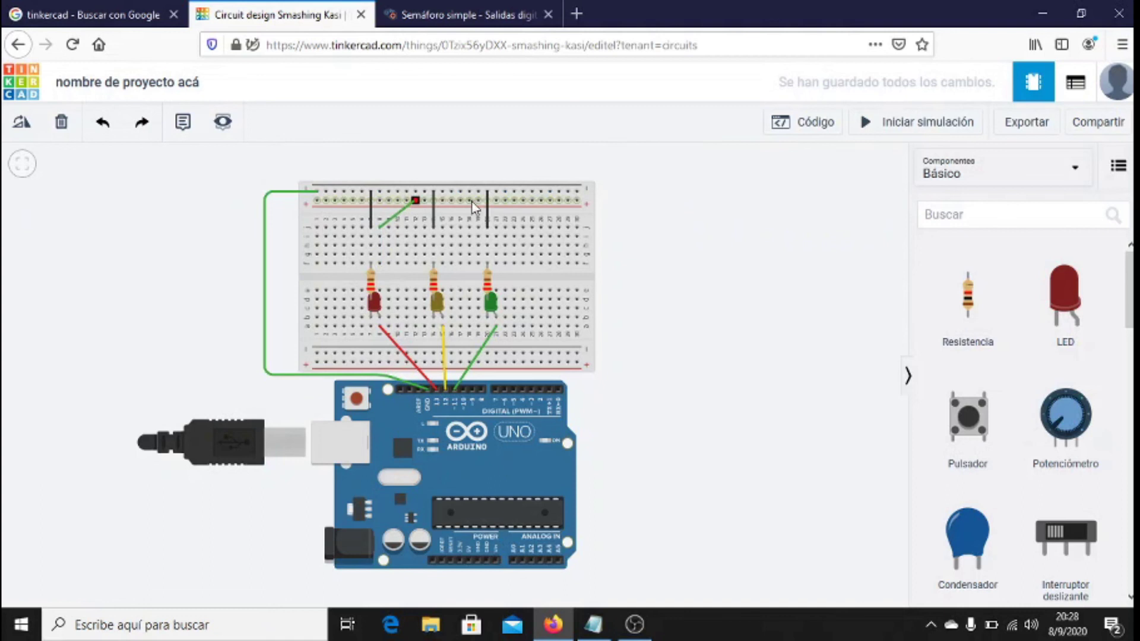
pyautogui.click(437, 240)
pyautogui.click(433, 245)
pyautogui.press('Escape')
pyautogui.click(325, 261)
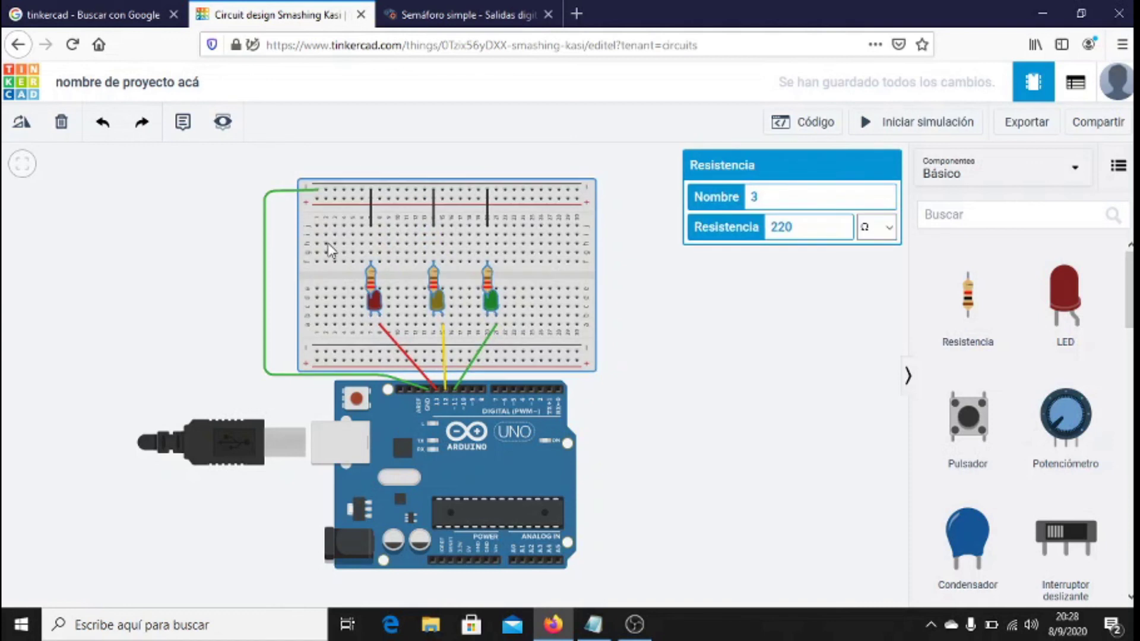
# Step: Nudge the breadboard with its LEDs and resistors slightly up and to the right, away from the Arduino
pyautogui.press('Up')
pyautogui.press('Up')
pyautogui.press('Up')
pyautogui.press('Right')
pyautogui.press('Down')
pyautogui.press('Right')
pyautogui.click(293, 290)
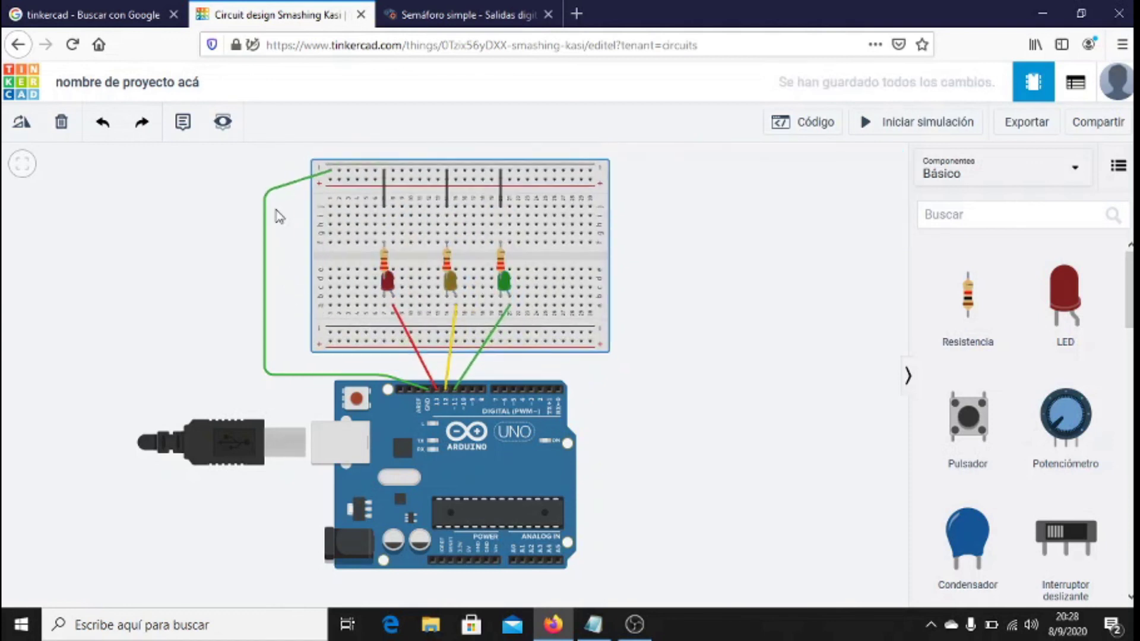
# Step: Raise the upper-left bend of the GND wire so its top segment runs level with the negative rail hole
pyautogui.click(277, 189)
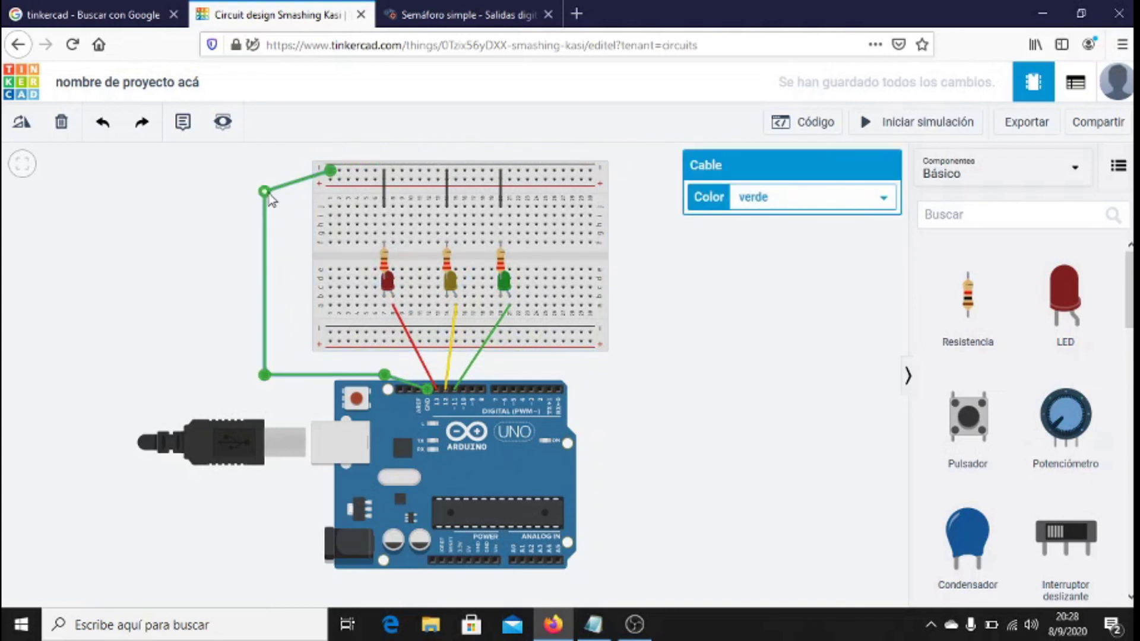
pyautogui.moveTo(265, 191); pyautogui.dragTo(261, 171)
pyautogui.click(281, 190)
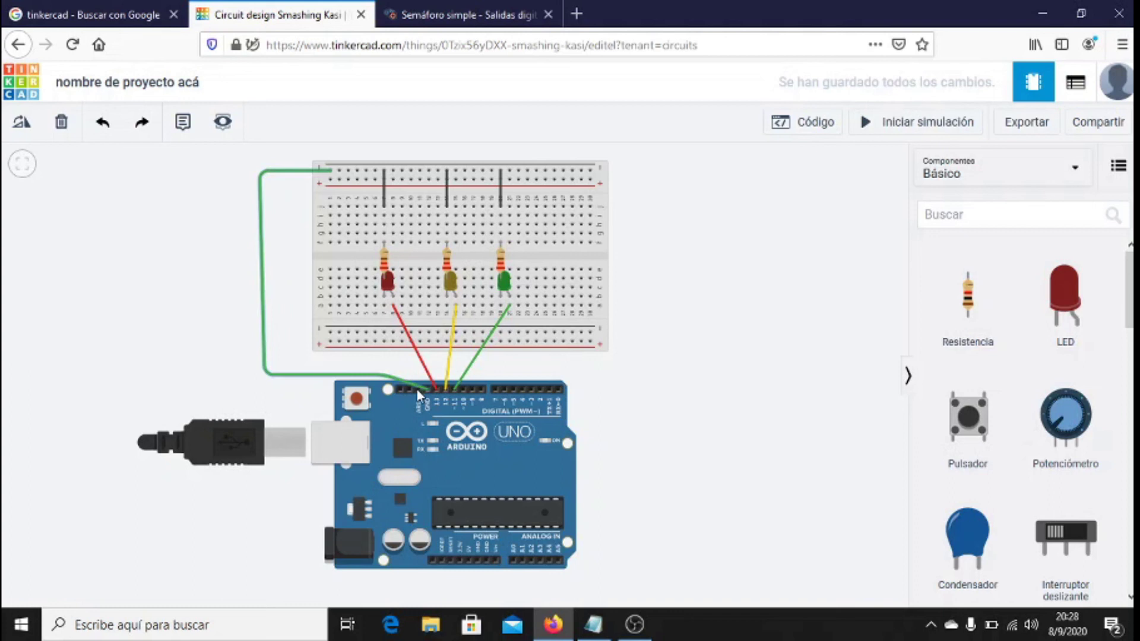
# Step: Change the colour of the GND wire to black (negro)
pyautogui.click(358, 376)
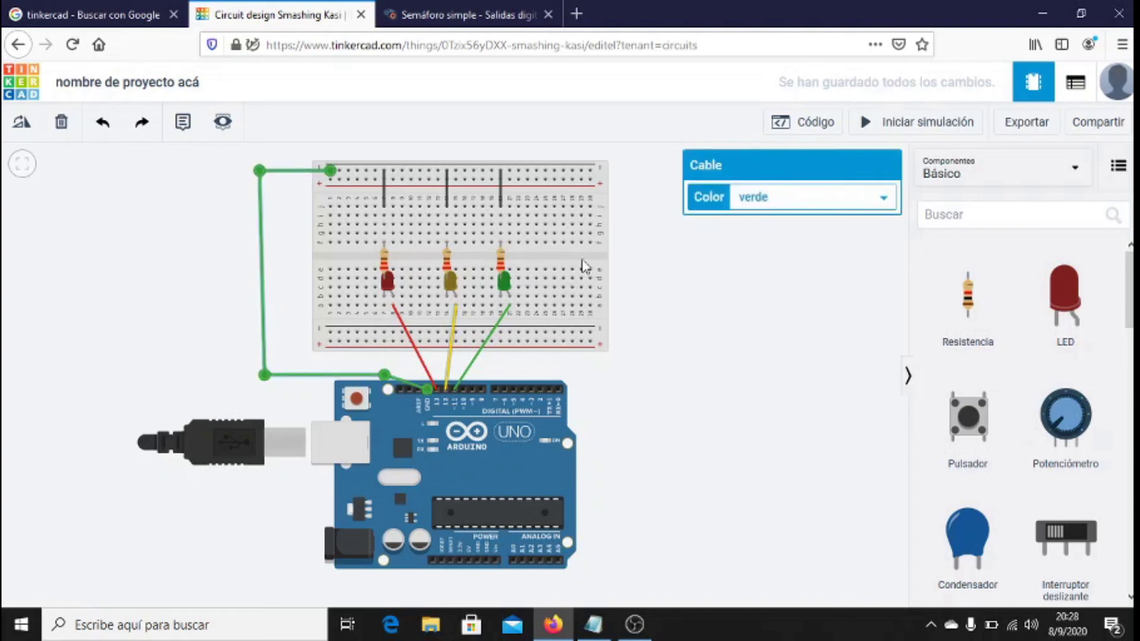
pyautogui.click(770, 205)
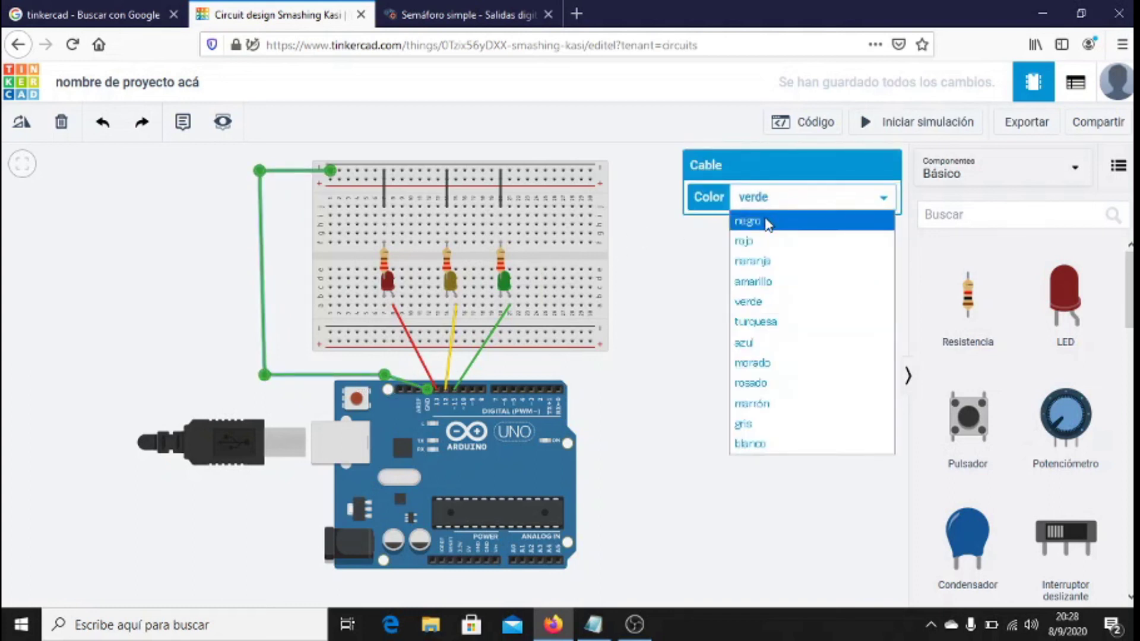
pyautogui.click(768, 219)
pyautogui.click(692, 325)
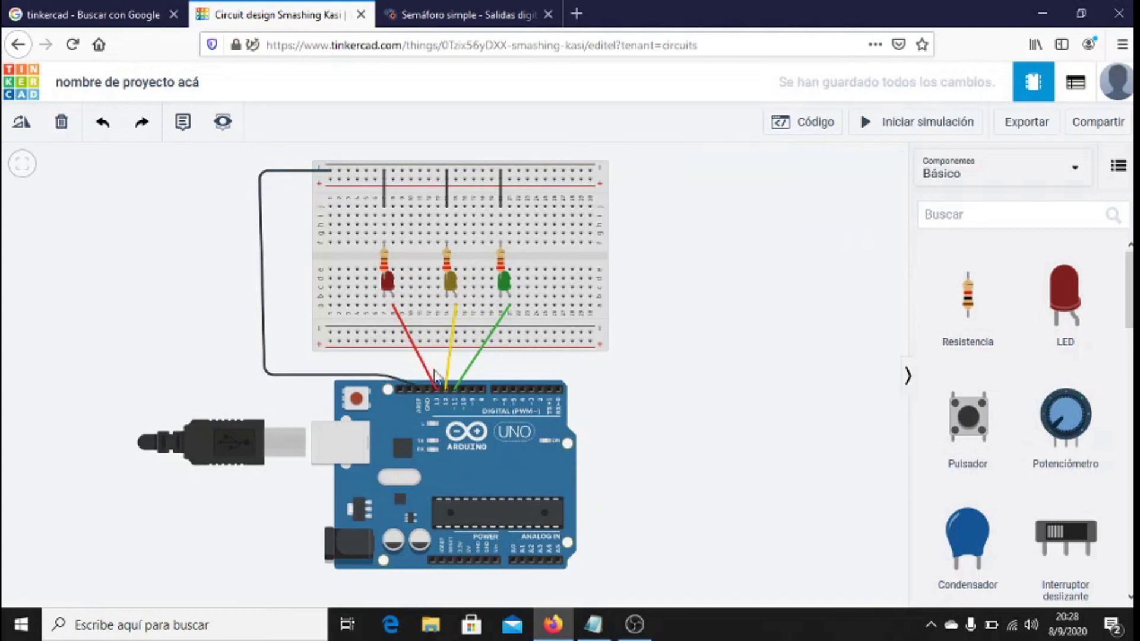
# Step: Align the two lower bends of the GND wire so its left segment is vertical and its lower segment horizontal
pyautogui.click(375, 377)
pyautogui.moveTo(265, 375); pyautogui.dragTo(260, 364)
pyautogui.moveTo(384, 375); pyautogui.dragTo(392, 367)
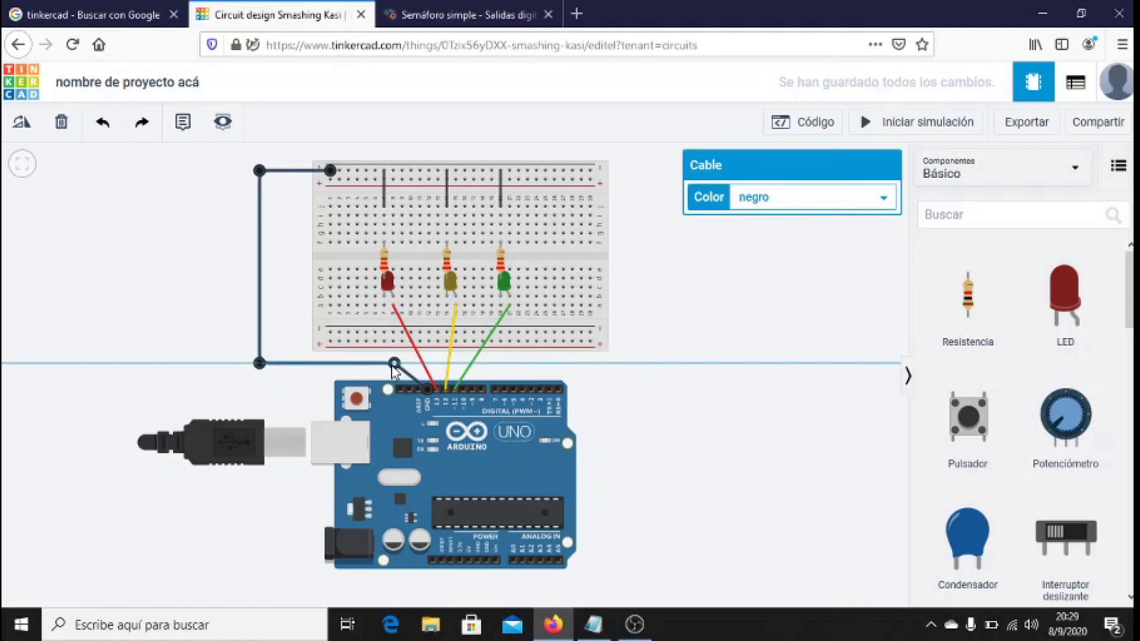
pyautogui.click(651, 379)
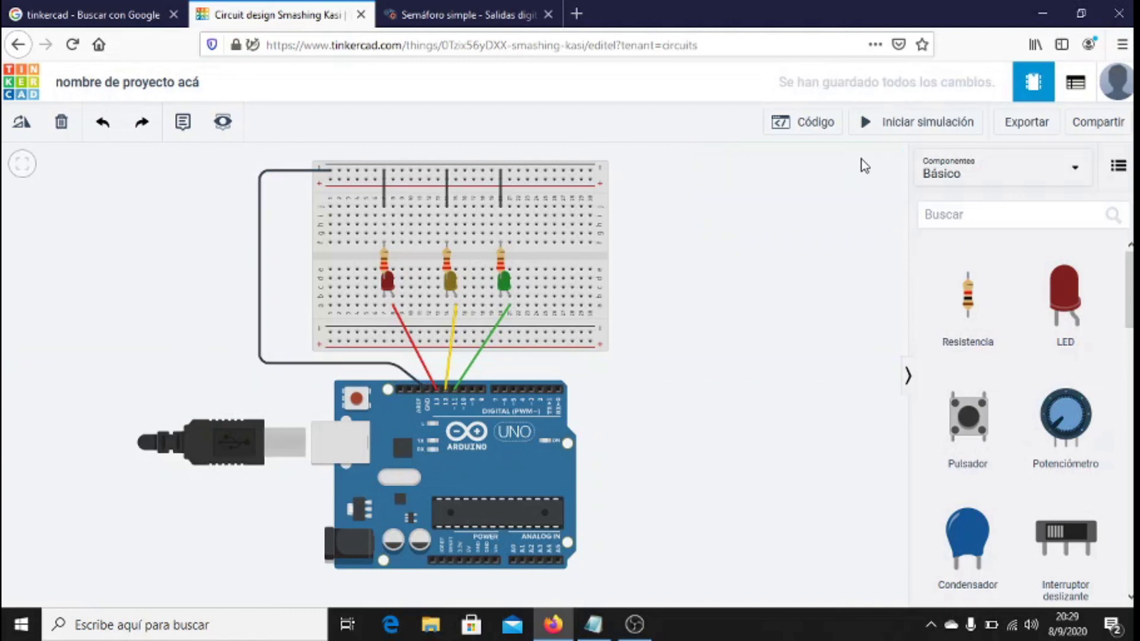
# Step: Run the simulation to check how the Arduino and LEDs behave, and stop it
pyautogui.click(898, 130)
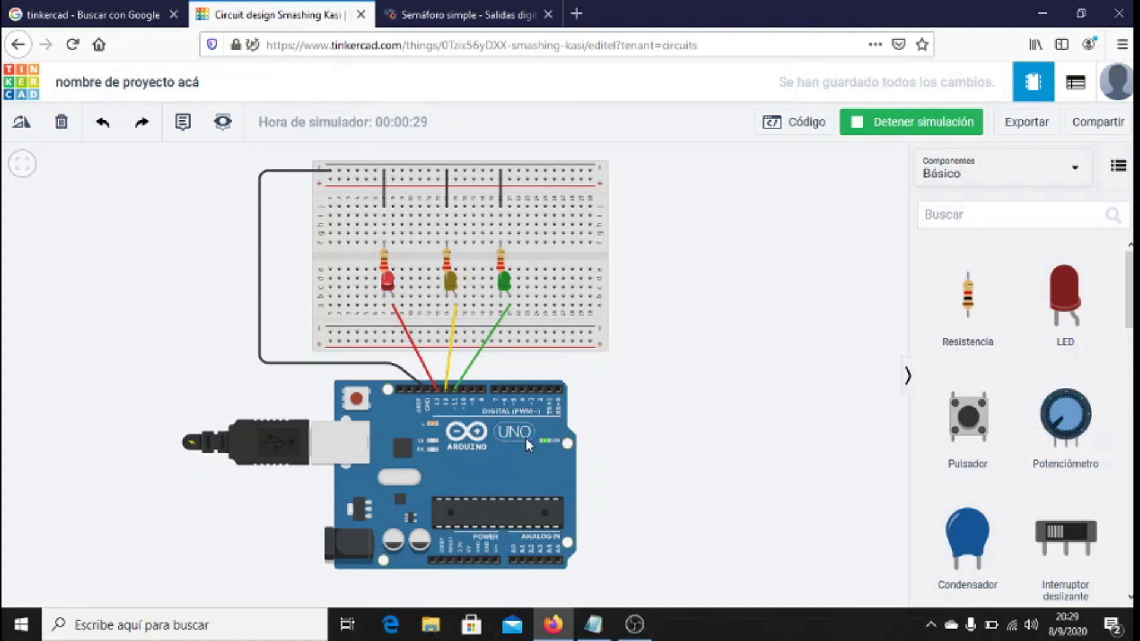
pyautogui.click(449, 445)
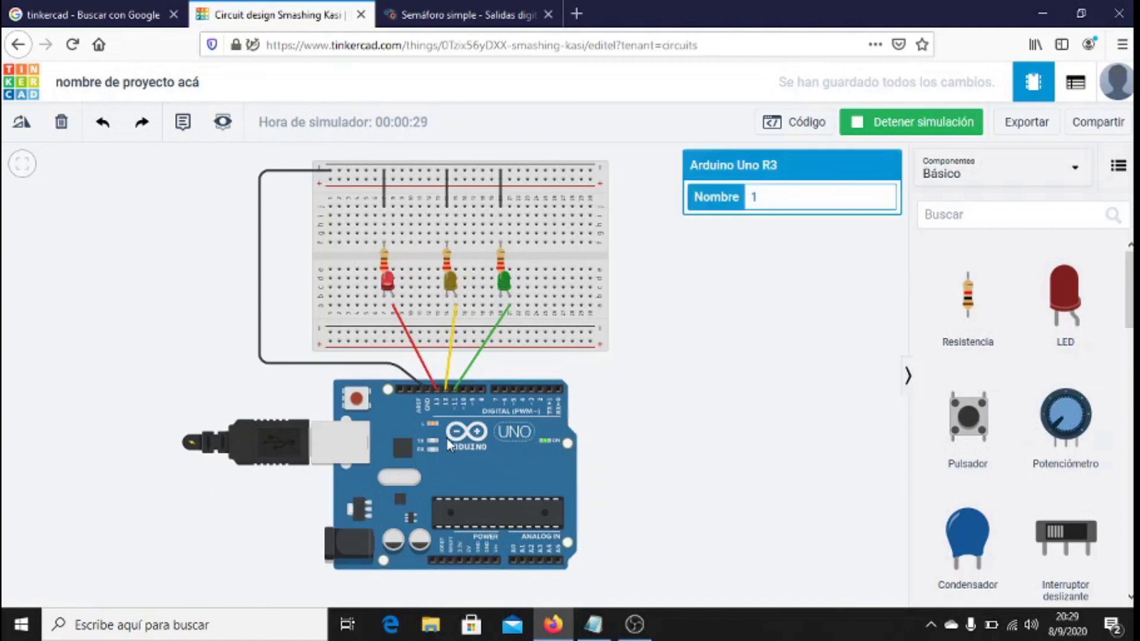
pyautogui.click(888, 135)
# Step: Move the Arduino right and slightly up, closer to the breadboard, and start the simulation again
pyautogui.moveTo(528, 446); pyautogui.dragTo(393, 418)
pyautogui.moveTo(630, 434)
pyautogui.mouseDown()
pyautogui.moveTo(693, 419)
pyautogui.moveTo(707, 394)
pyautogui.moveTo(746, 390)
pyautogui.moveTo(760, 355)
pyautogui.moveTo(749, 321)
pyautogui.moveTo(705, 326)
pyautogui.moveTo(736, 339)
pyautogui.moveTo(721, 430)
pyautogui.moveTo(686, 458)
pyautogui.moveTo(650, 444)
pyautogui.moveTo(646, 426)
pyautogui.mouseUp()
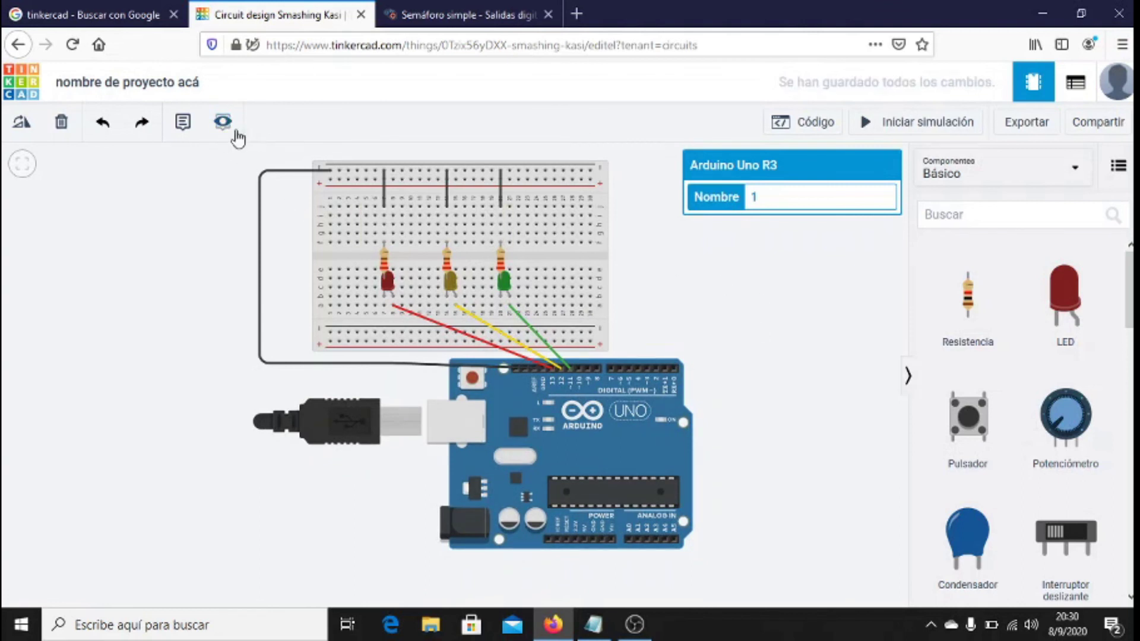
pyautogui.click(922, 127)
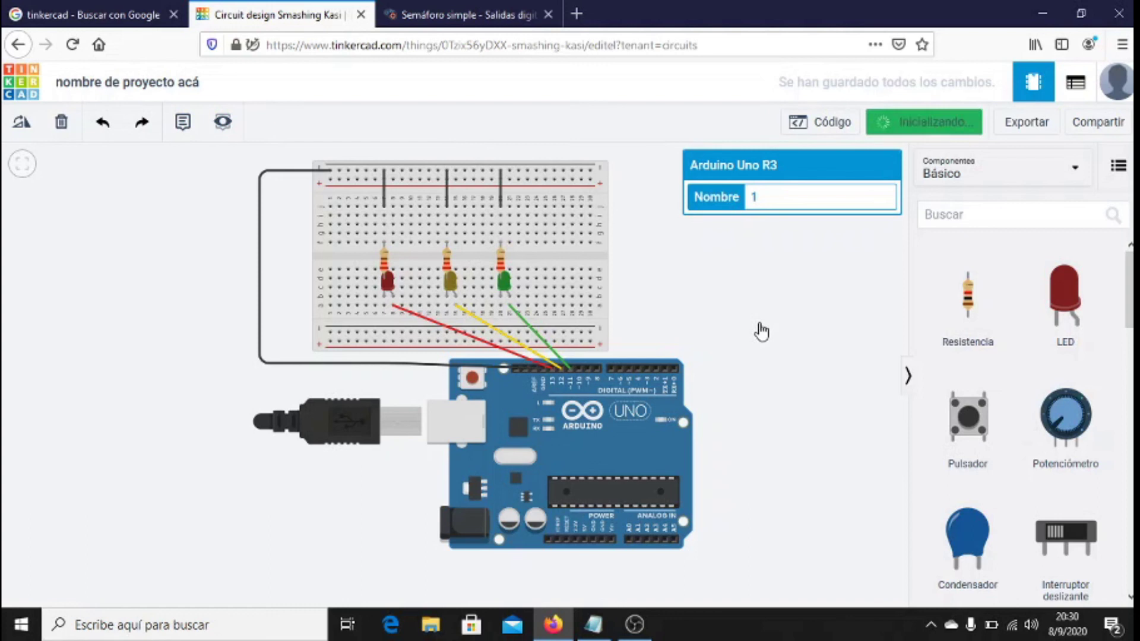